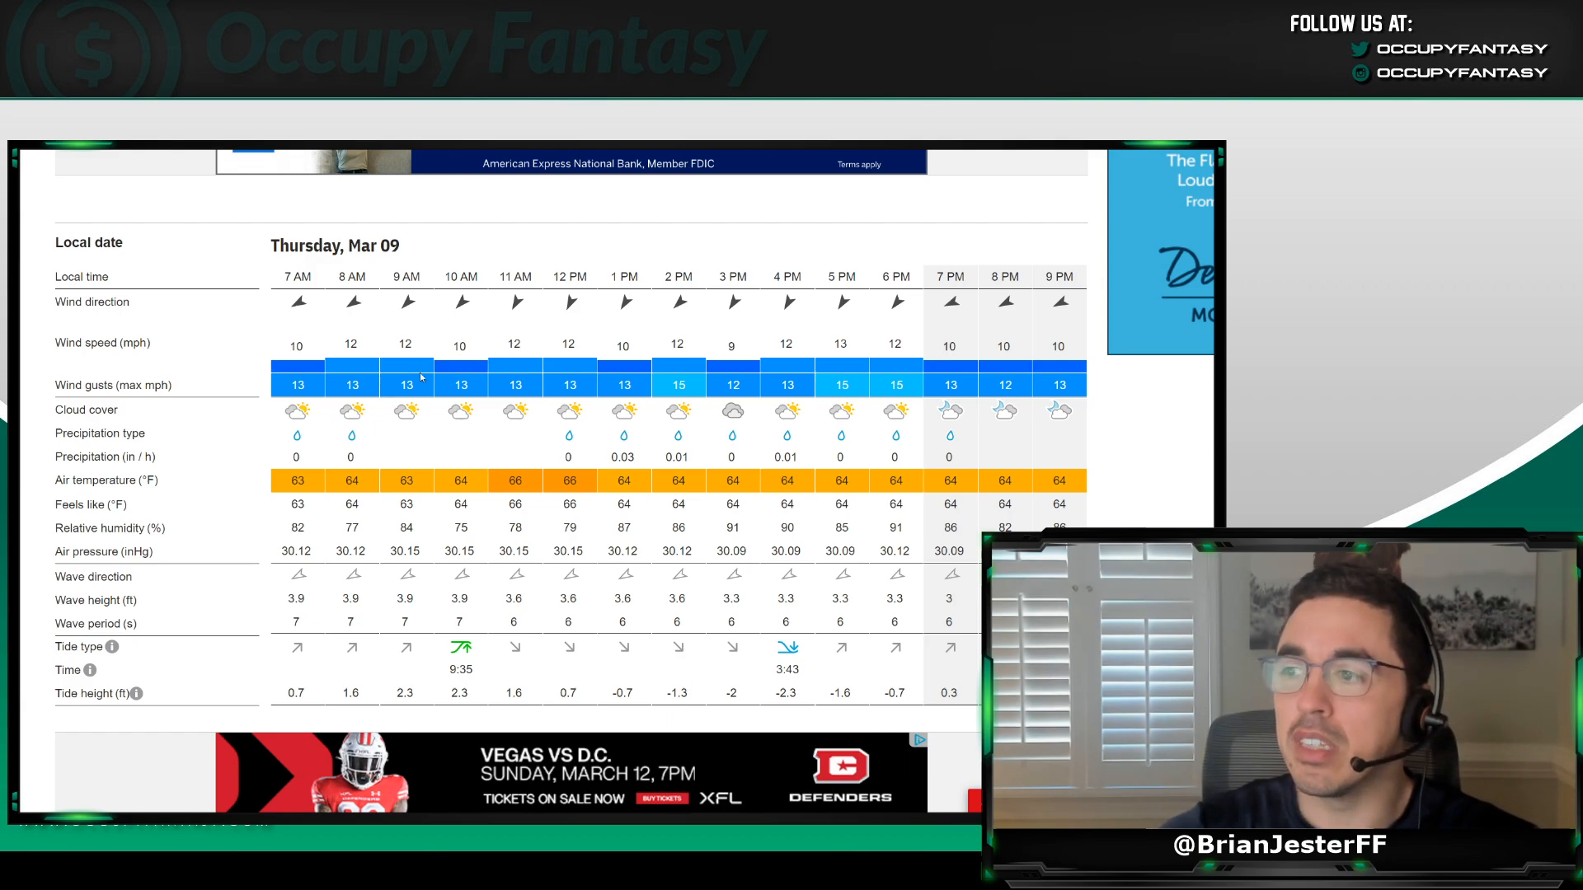
scroll(337, 385, down, 3)
scroll(337, 384, down, 3)
scroll(336, 384, down, 2)
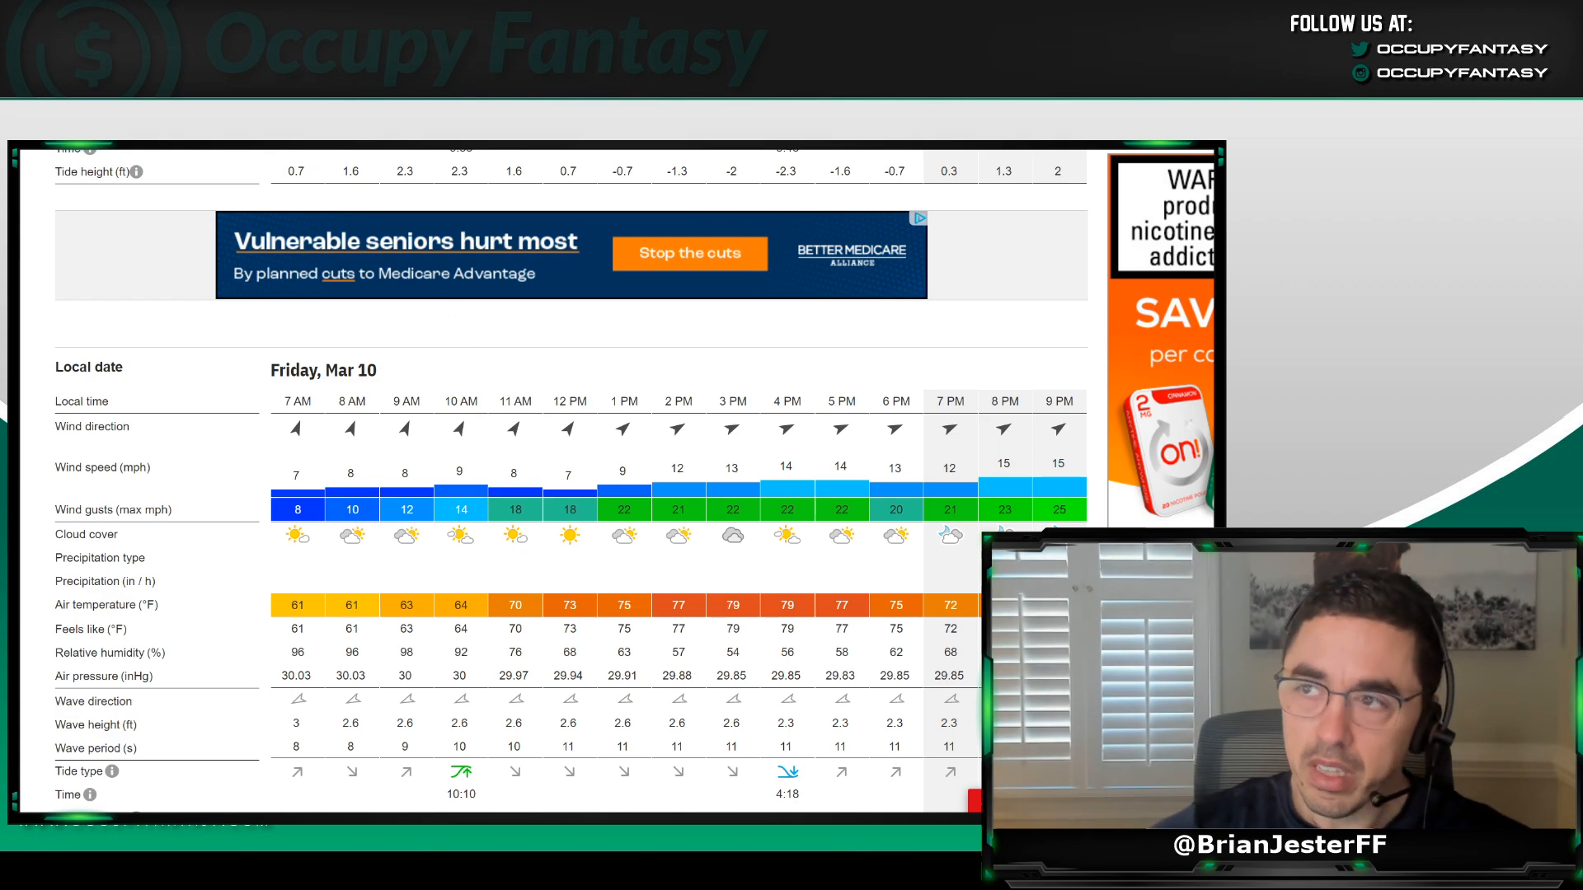
Switch back to the DraftKings Fantasy Golf Millionaire contest golfer list.
key(ctrl+Tab)
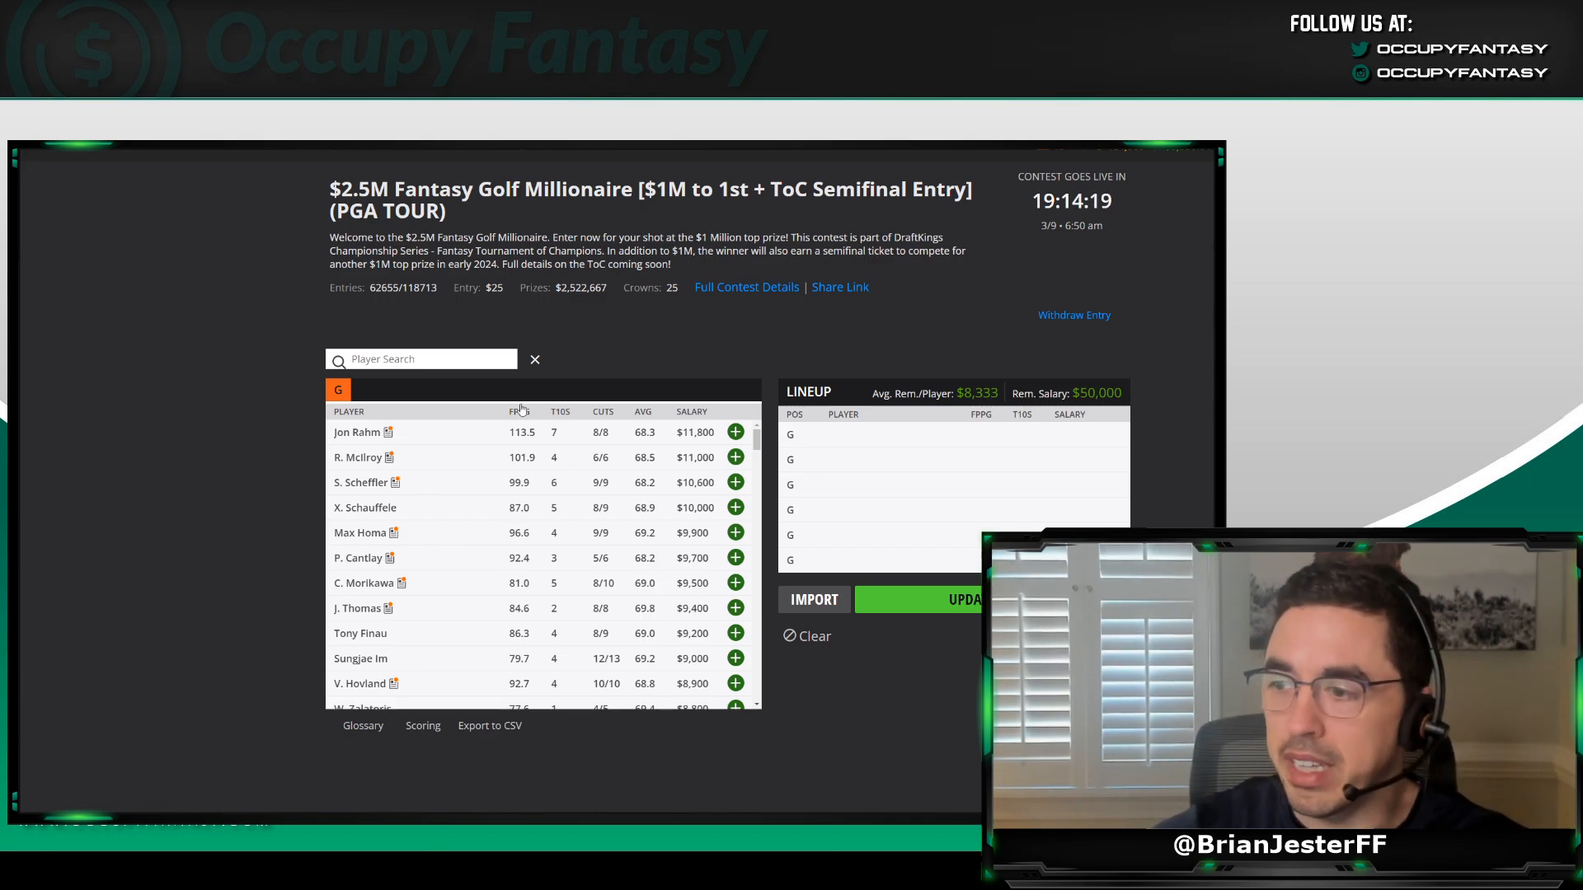
scroll(480, 512, down, 2)
scroll(470, 557, down, 1)
scroll(453, 565, down, 1)
scroll(477, 568, down, 2)
scroll(476, 563, up, 3)
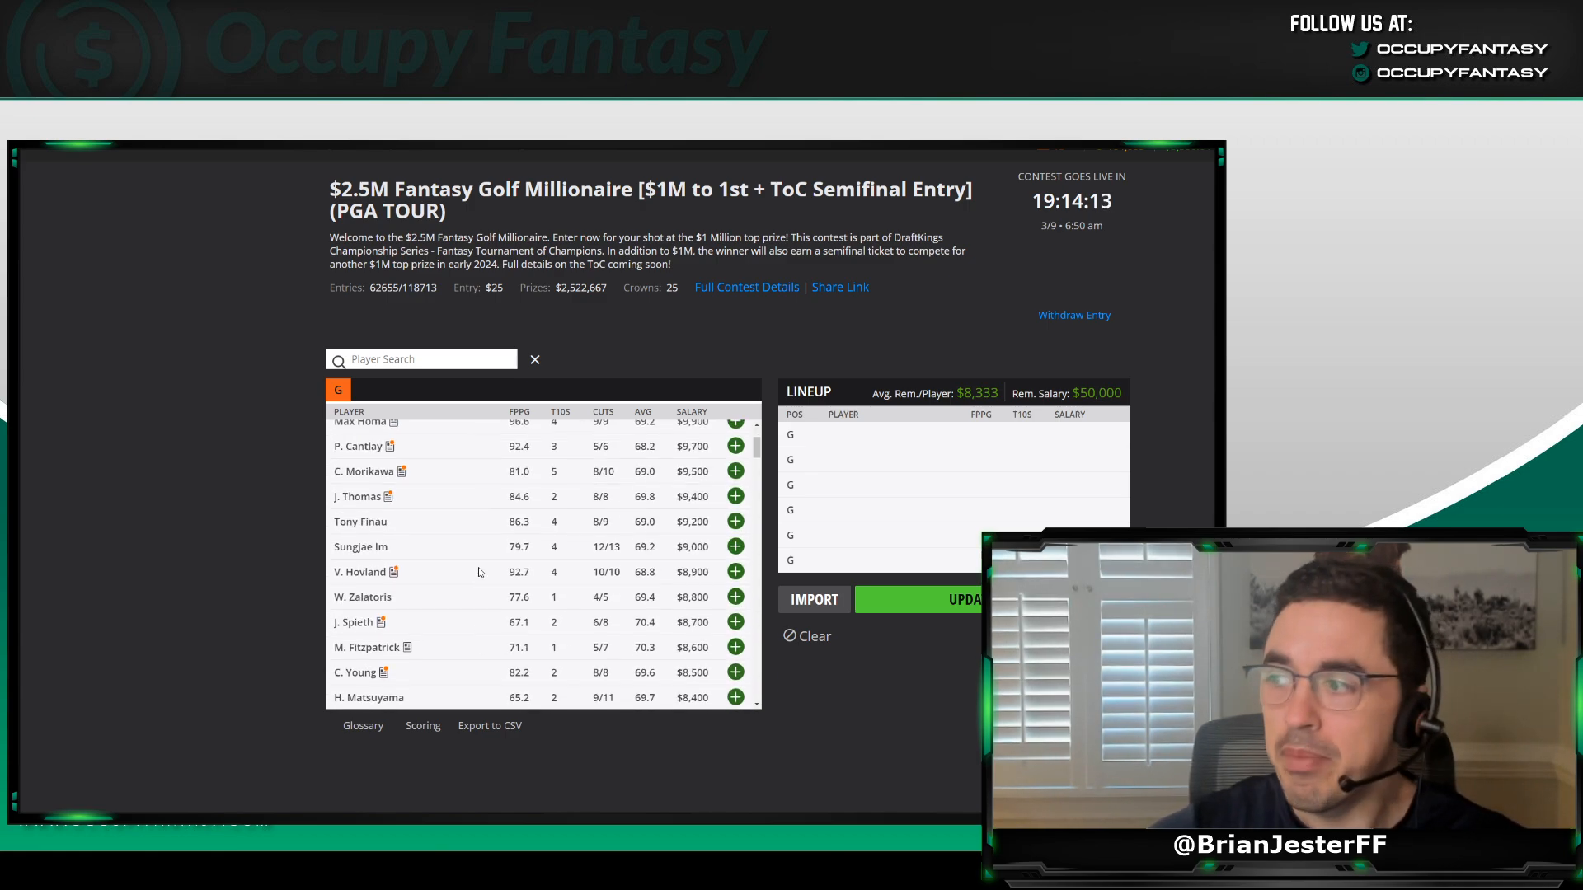
scroll(482, 566, up, 2)
scroll(483, 564, up, 2)
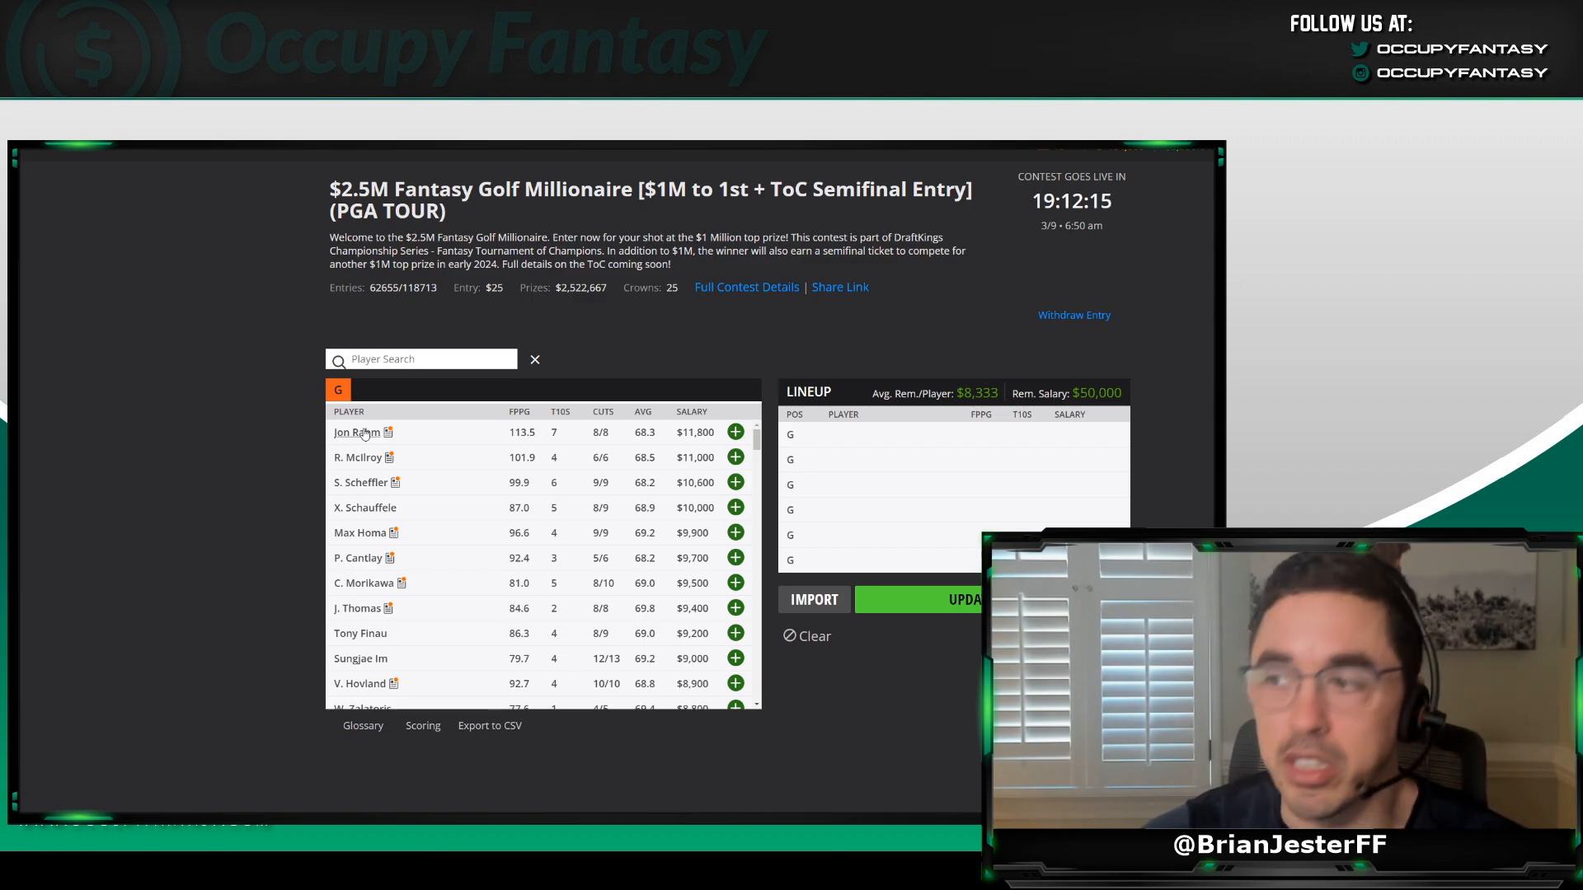
click(384, 431)
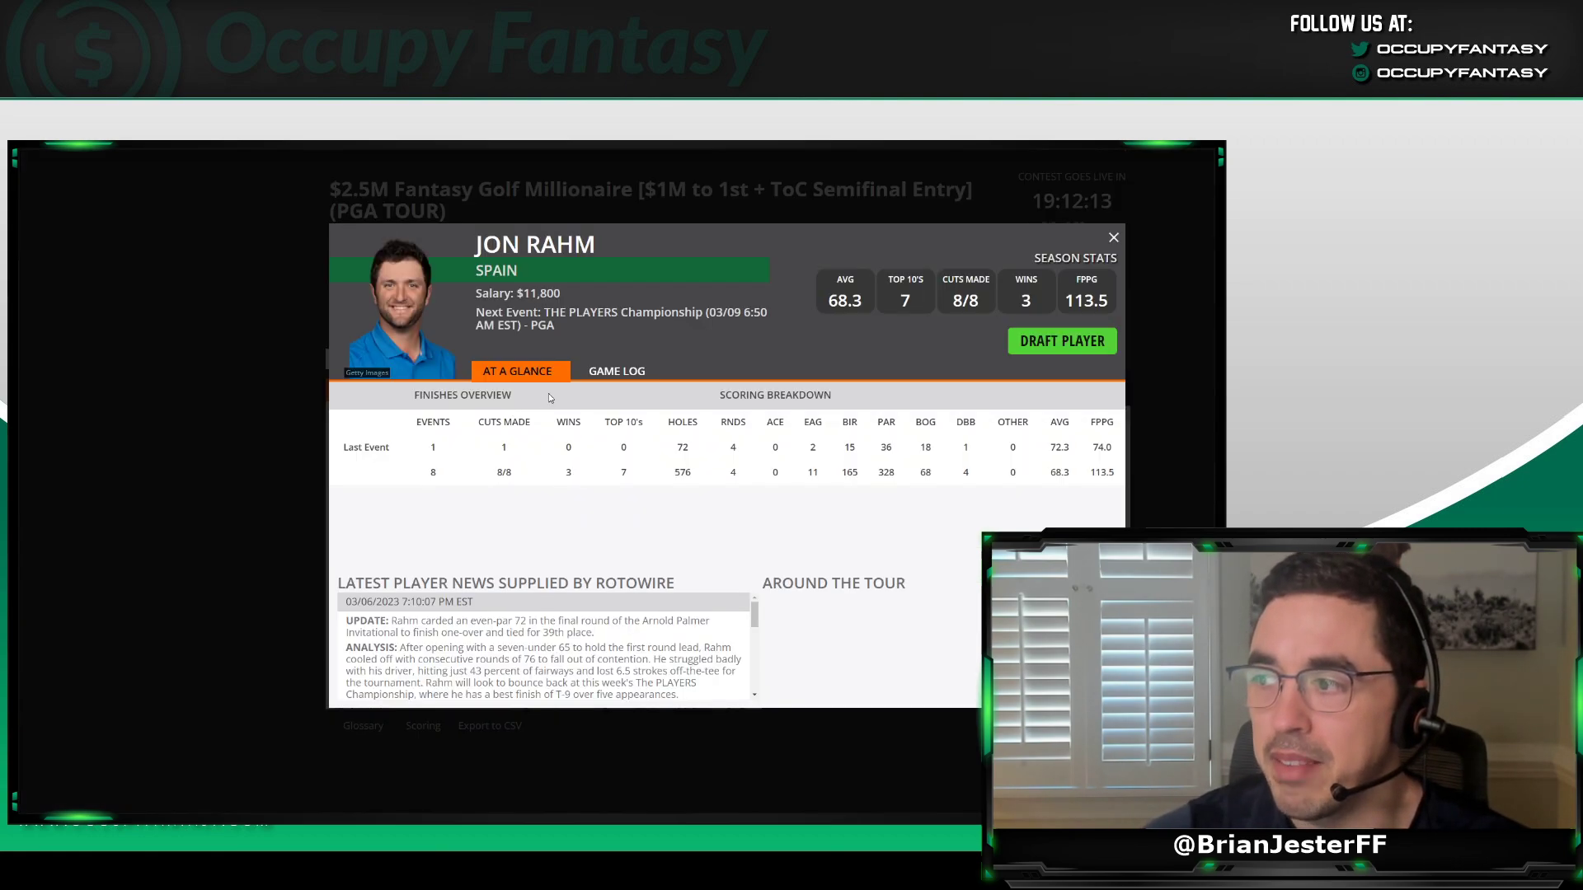
click(602, 379)
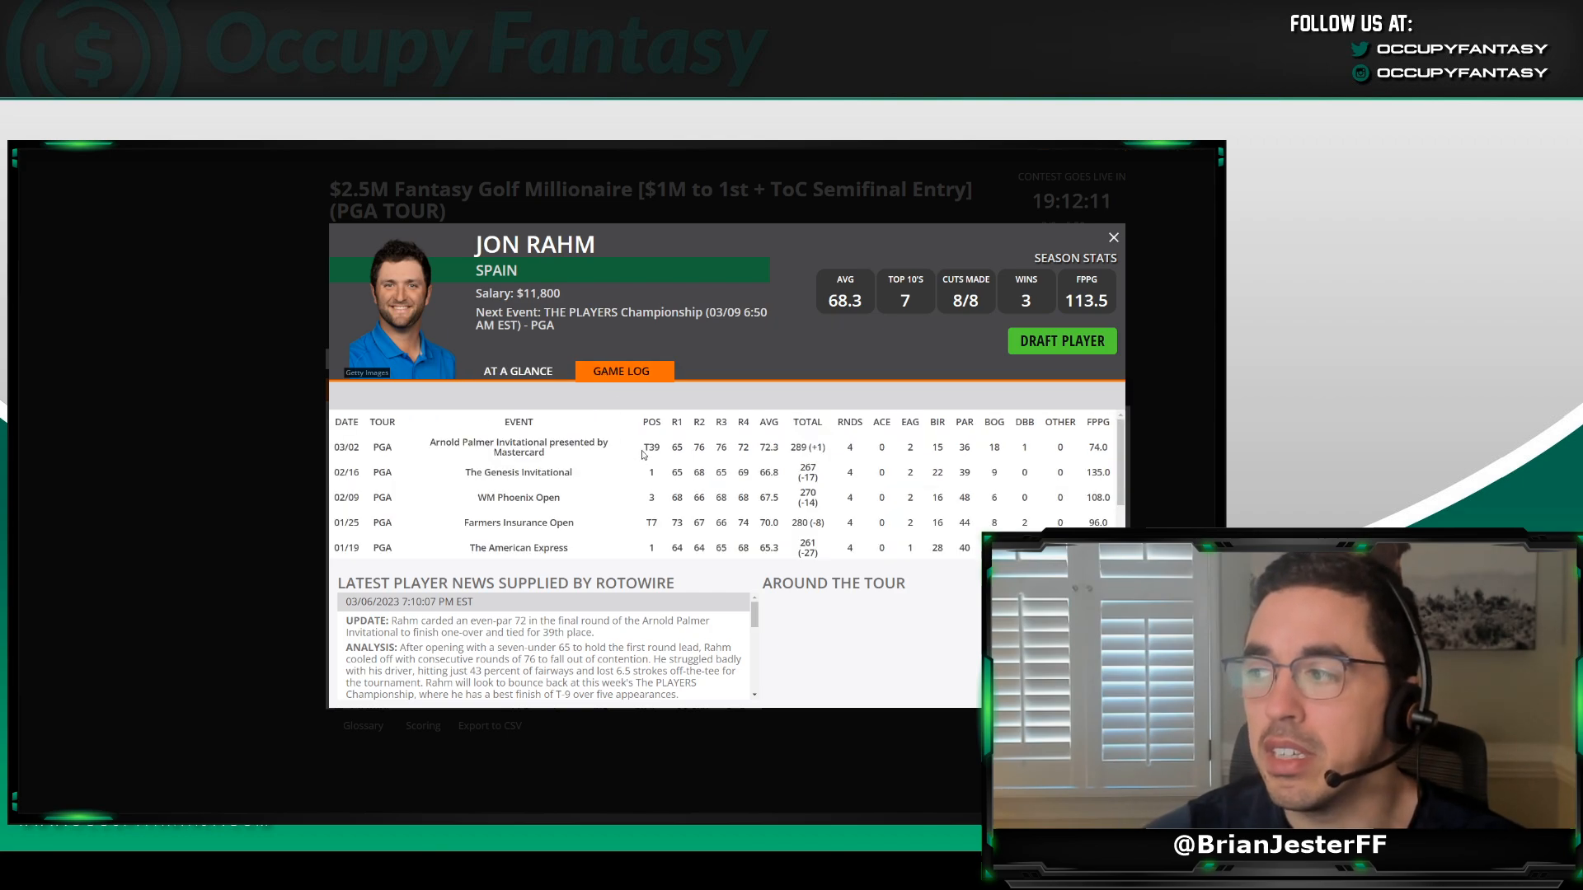
drag(642, 449, 659, 448)
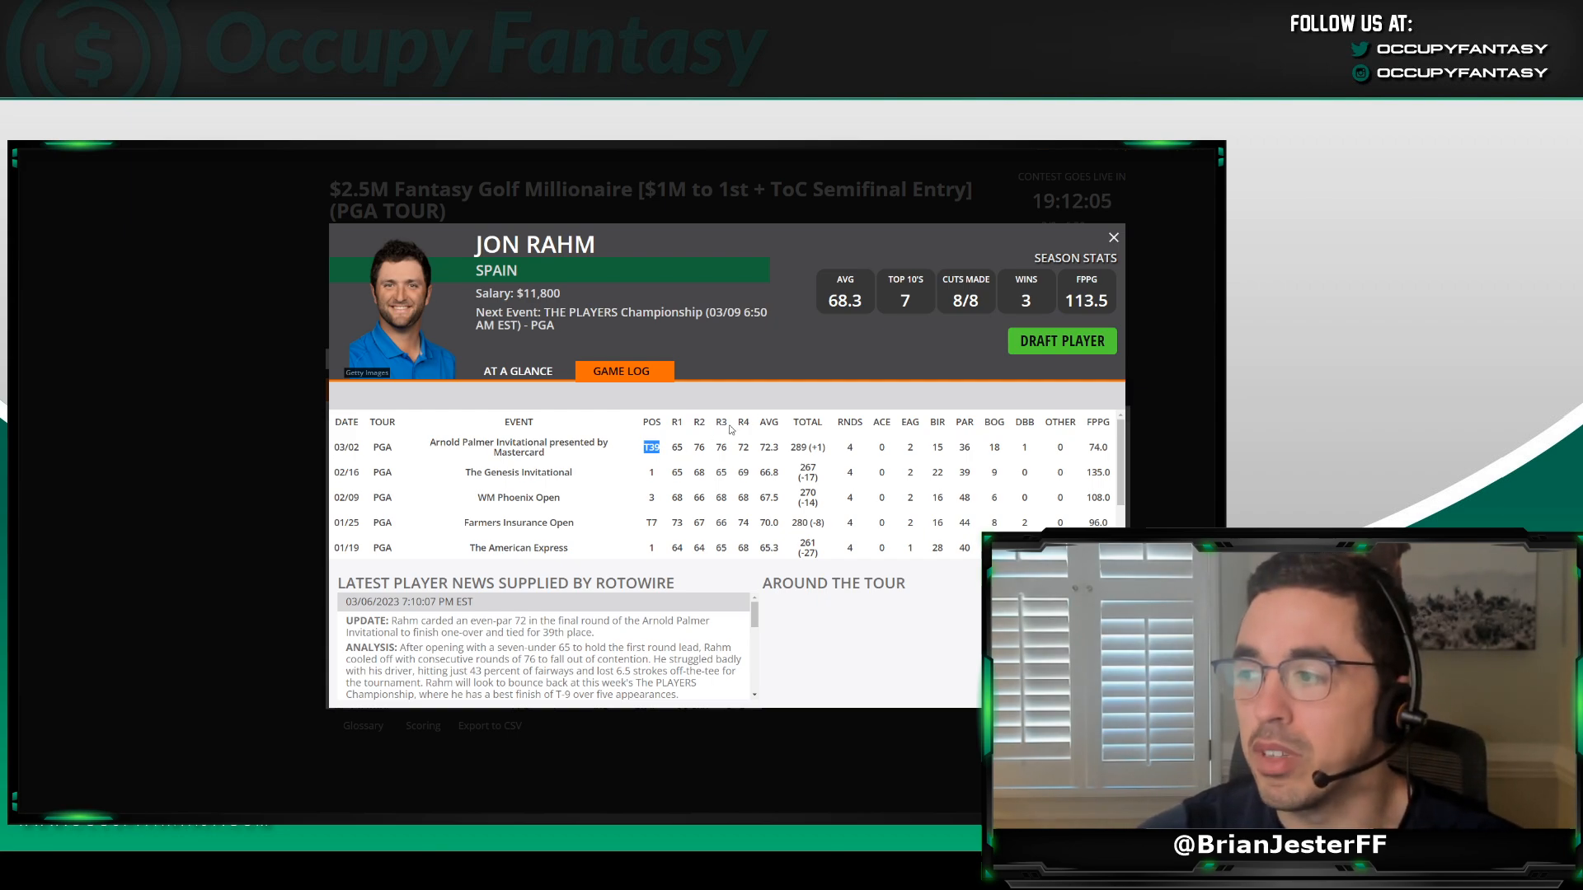
click(1112, 237)
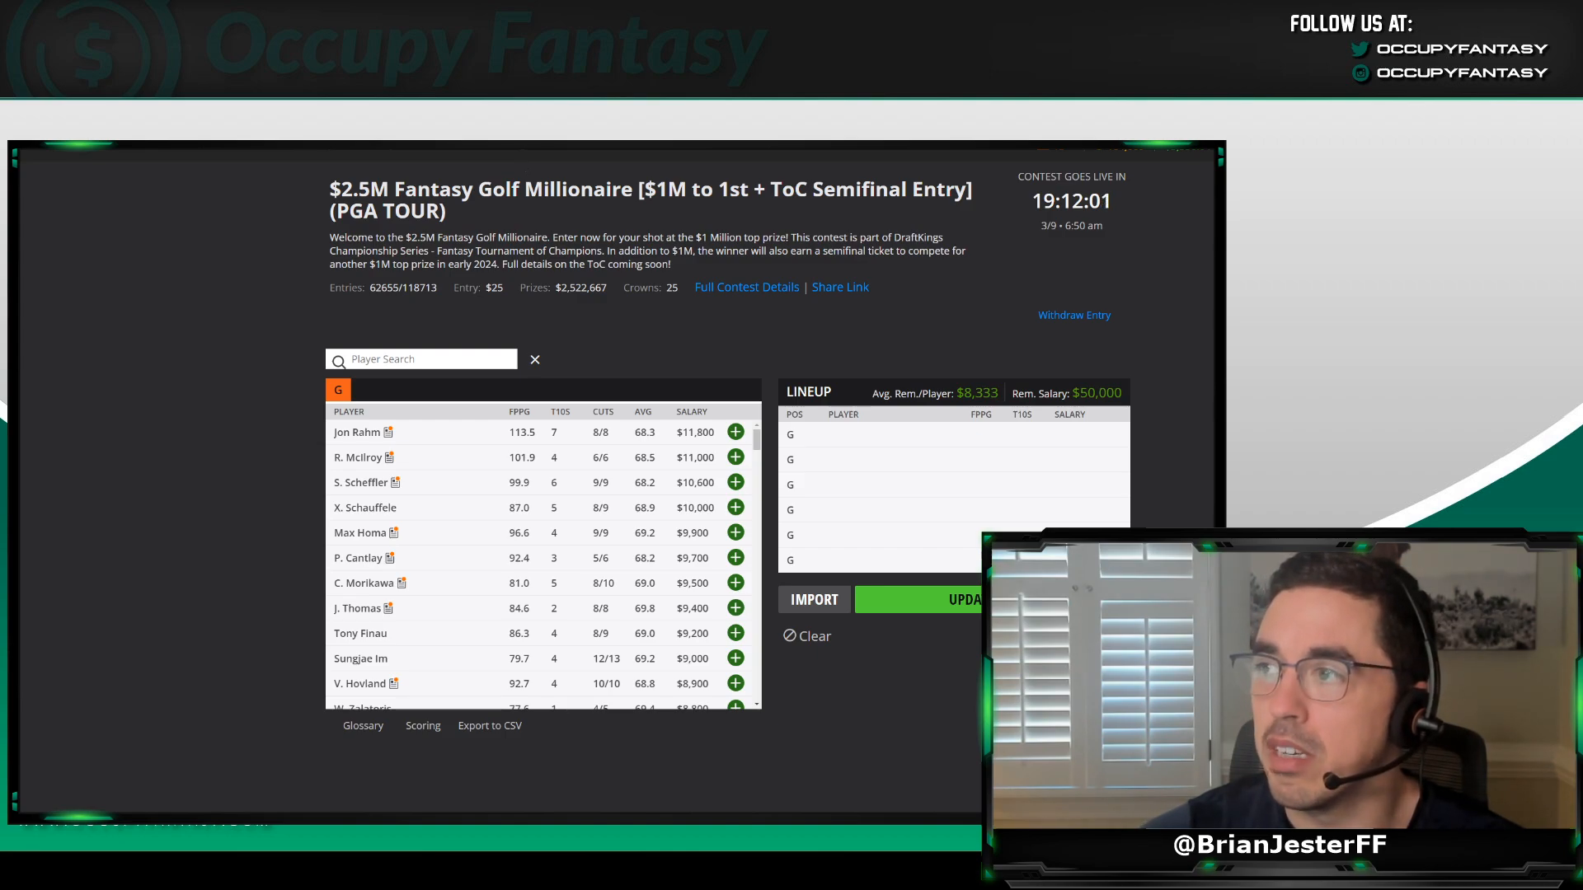
Sort the Occupy Model table by DK $ salary and briefly mark Jon Rahm's projected ownership.
key(ctrl+Tab)
scroll(610, 595, down, 3)
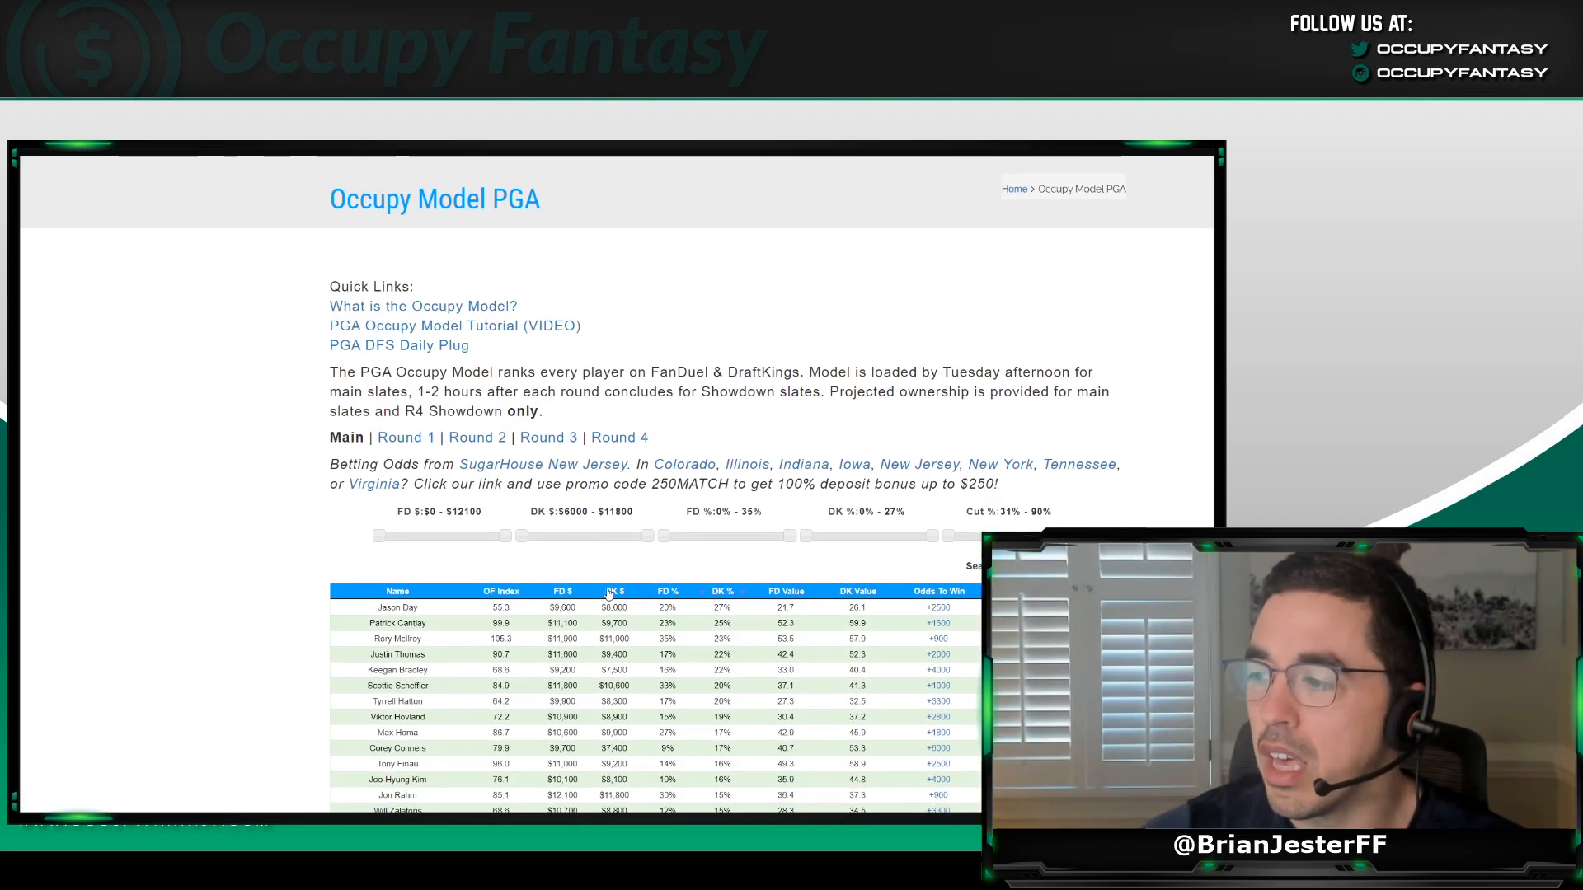
click(610, 595)
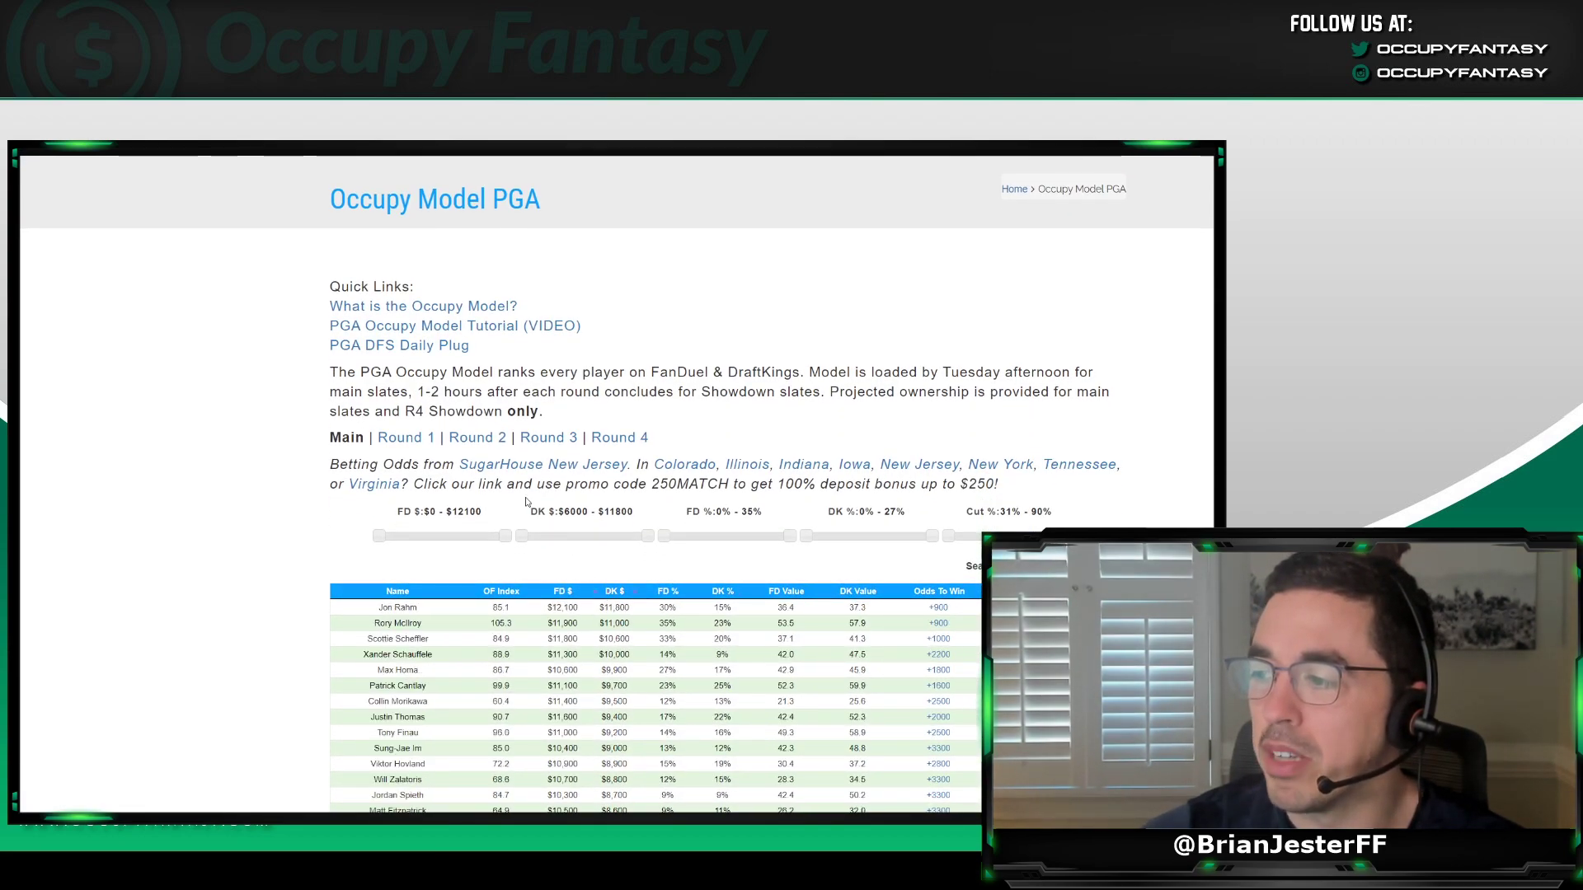
double_click(721, 607)
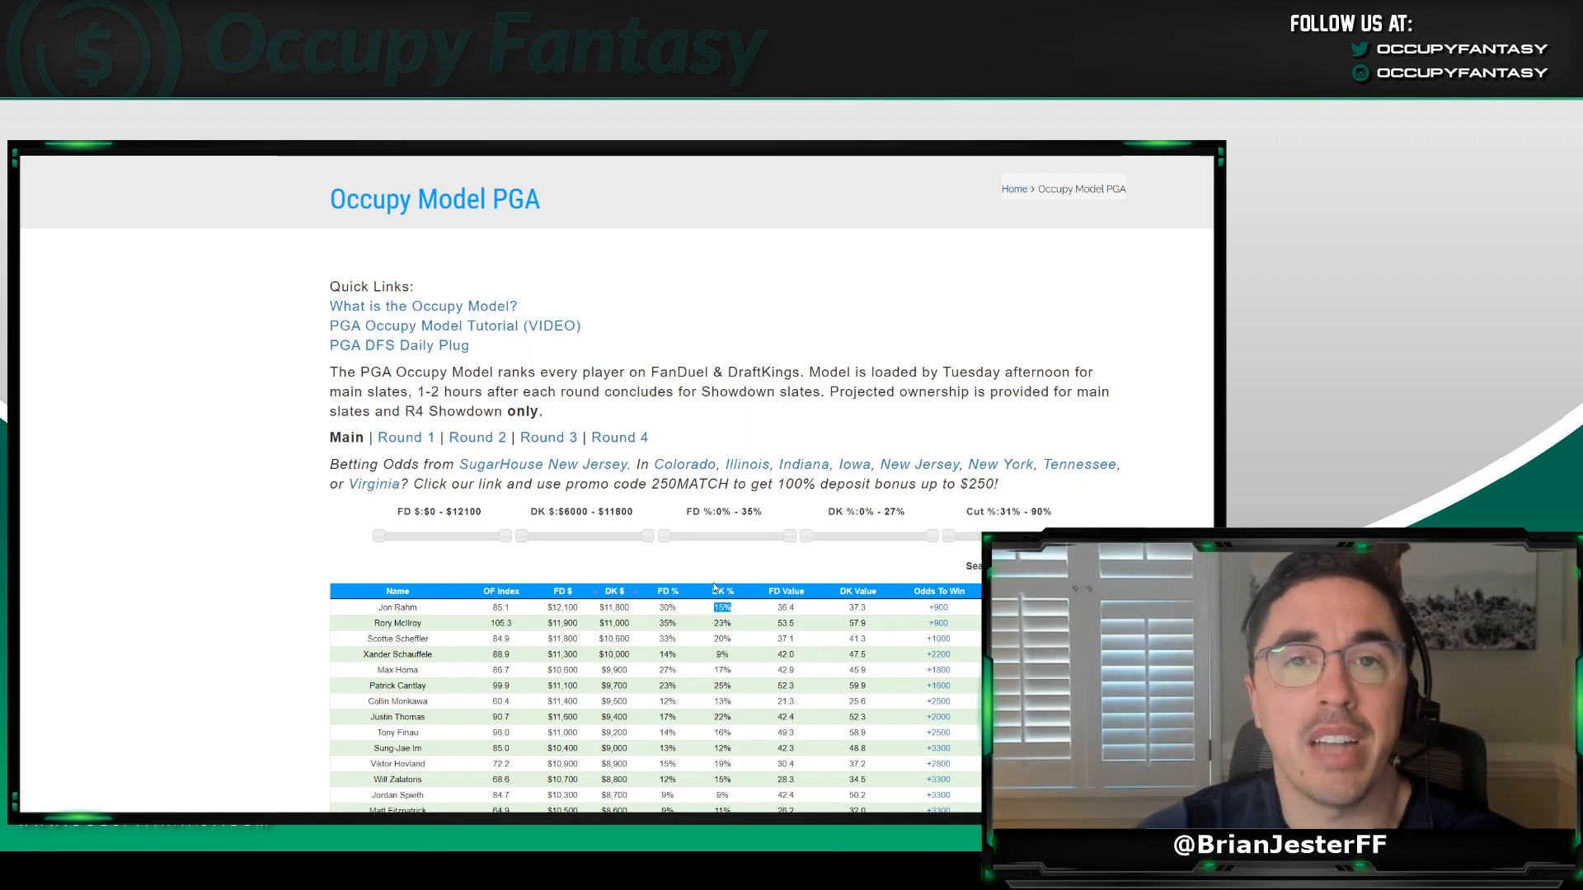
scroll(693, 575, down, 1)
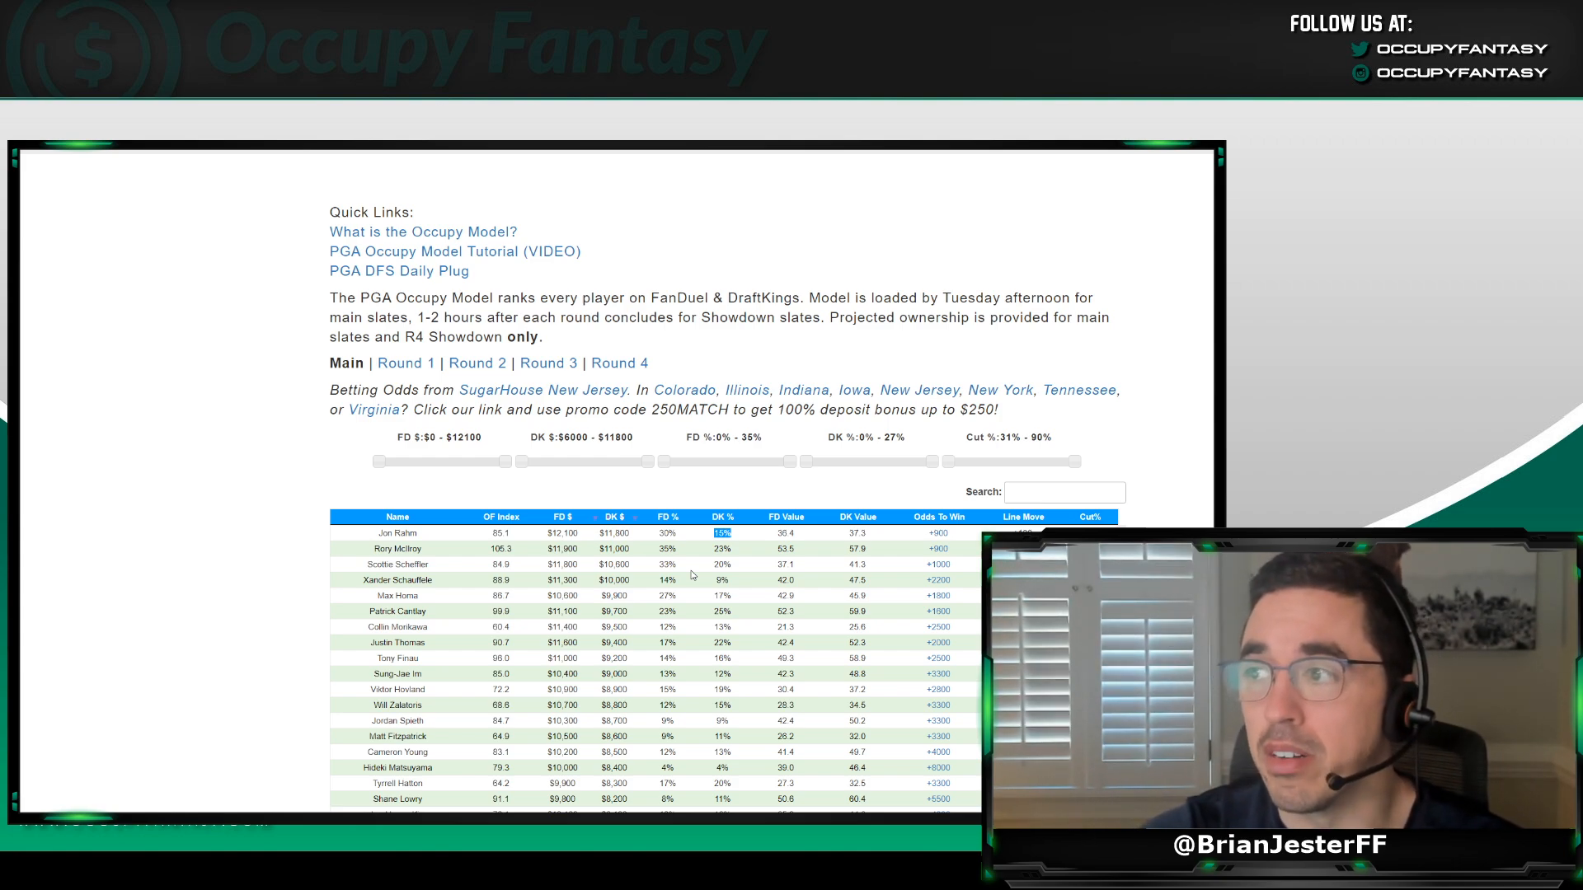
click(532, 424)
text(keeg)
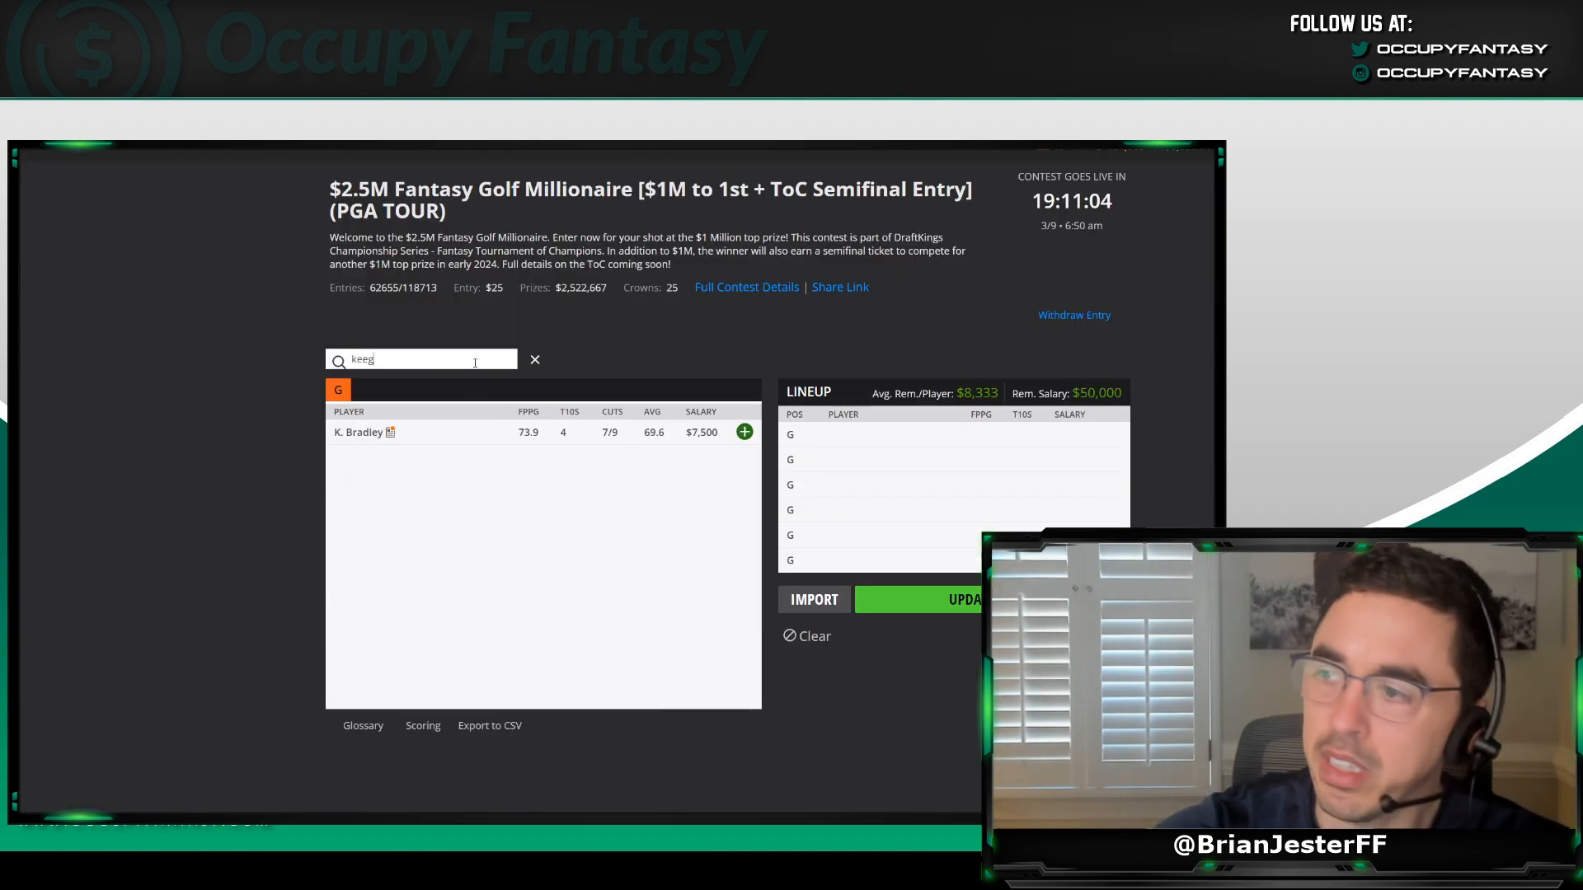
Review Keegan Bradley's DraftKings player card against the Occupy Model search, then close it.
click(365, 432)
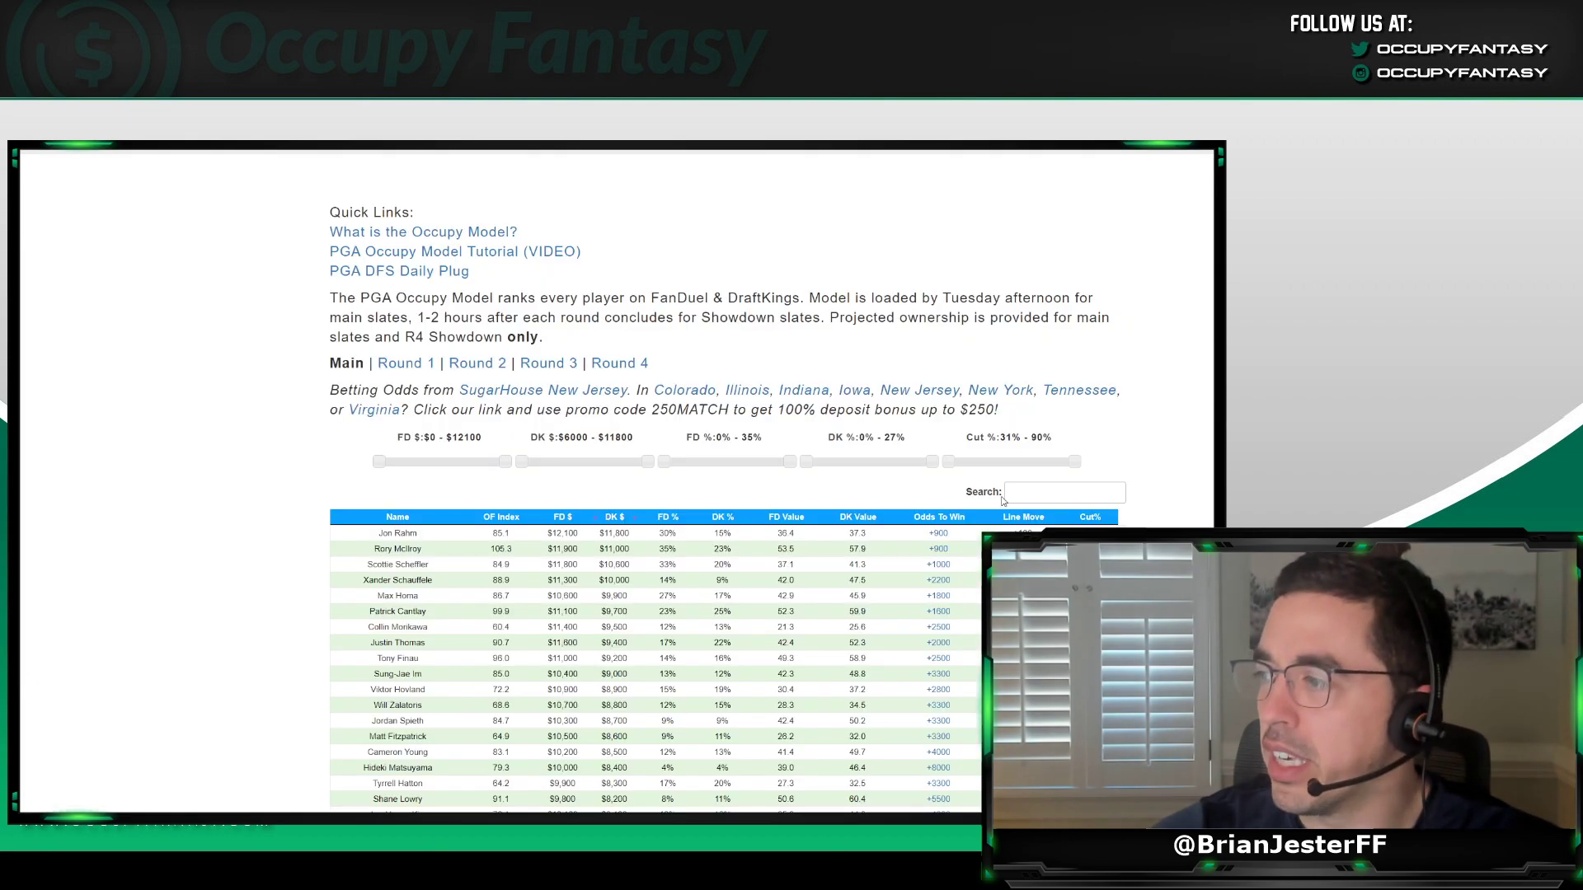
click(1039, 491)
text(keeg)
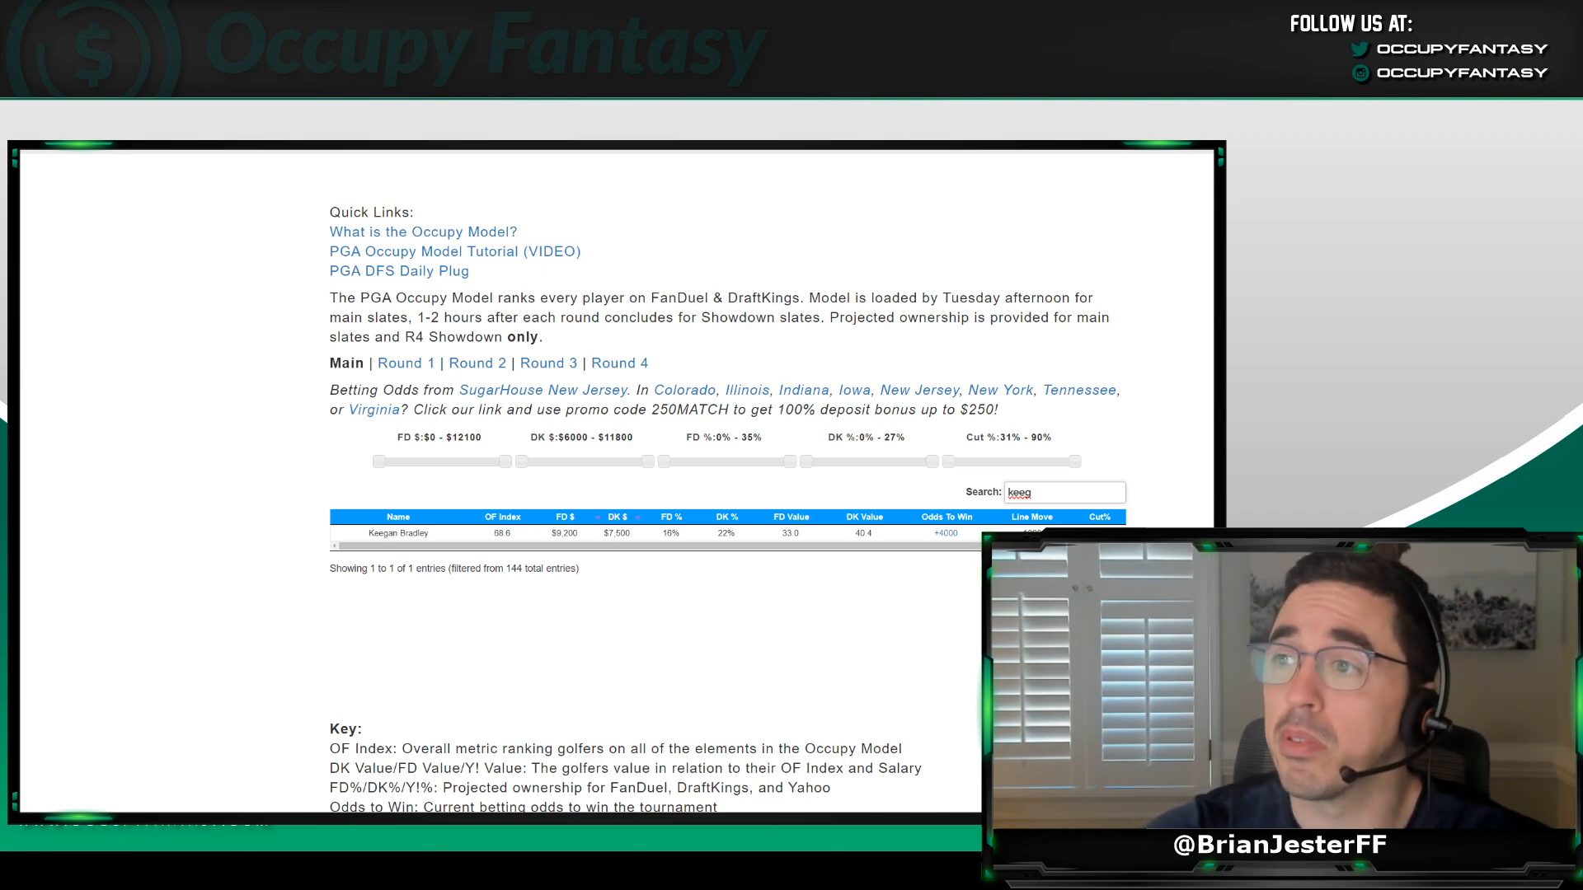
key(alt+Tab)
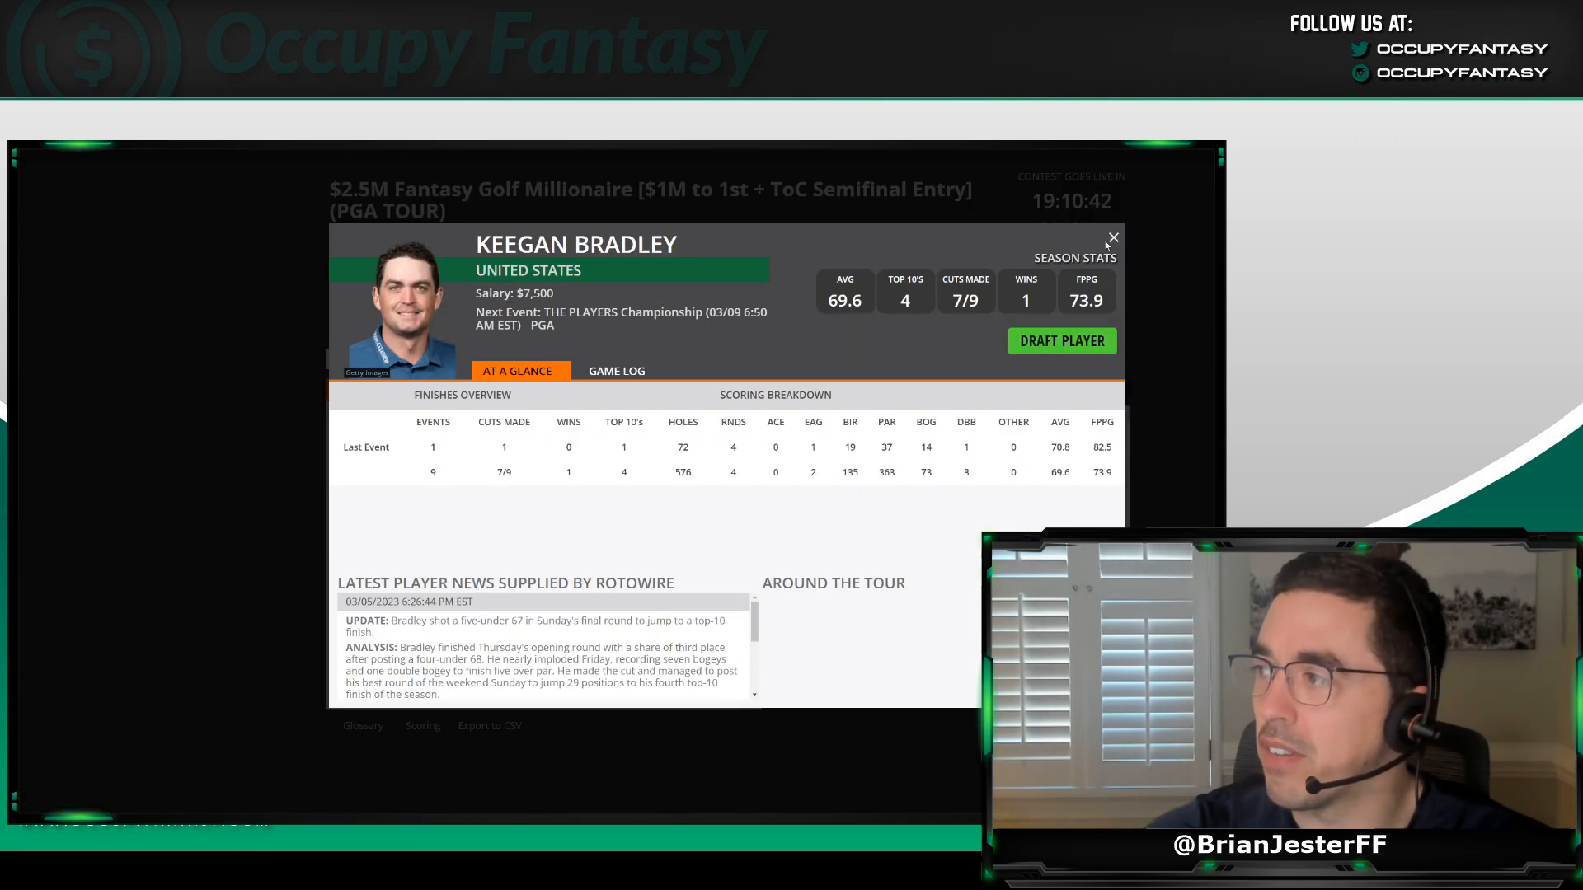
click(1112, 238)
Review S. Scheffler's player card and game log, then compare him in the Occupy Model table.
triple_click(421, 358)
text(schef)
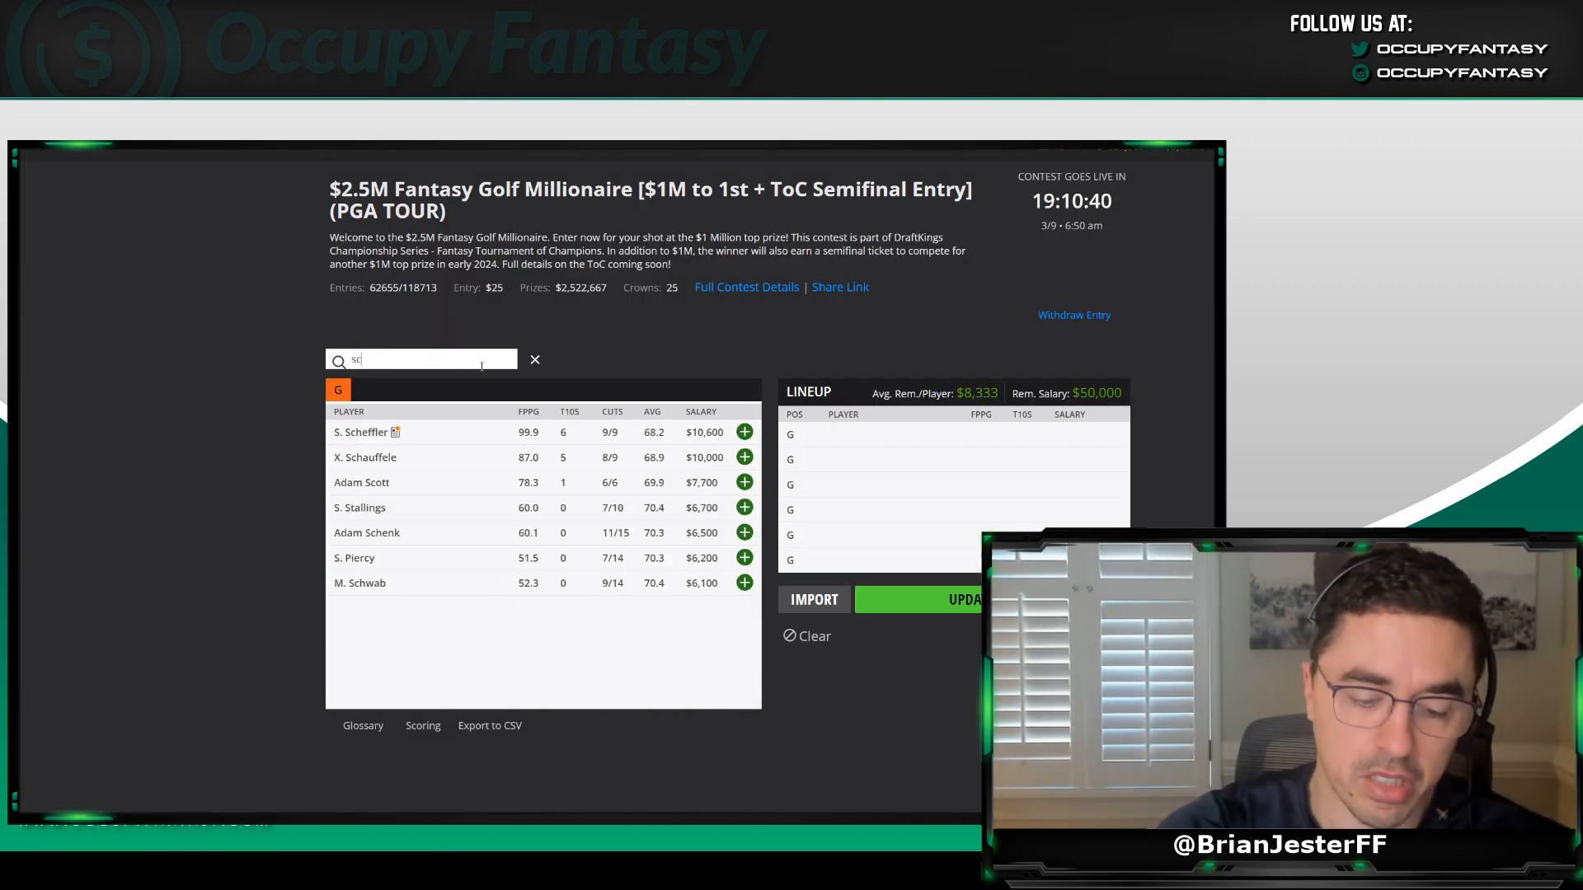
click(361, 432)
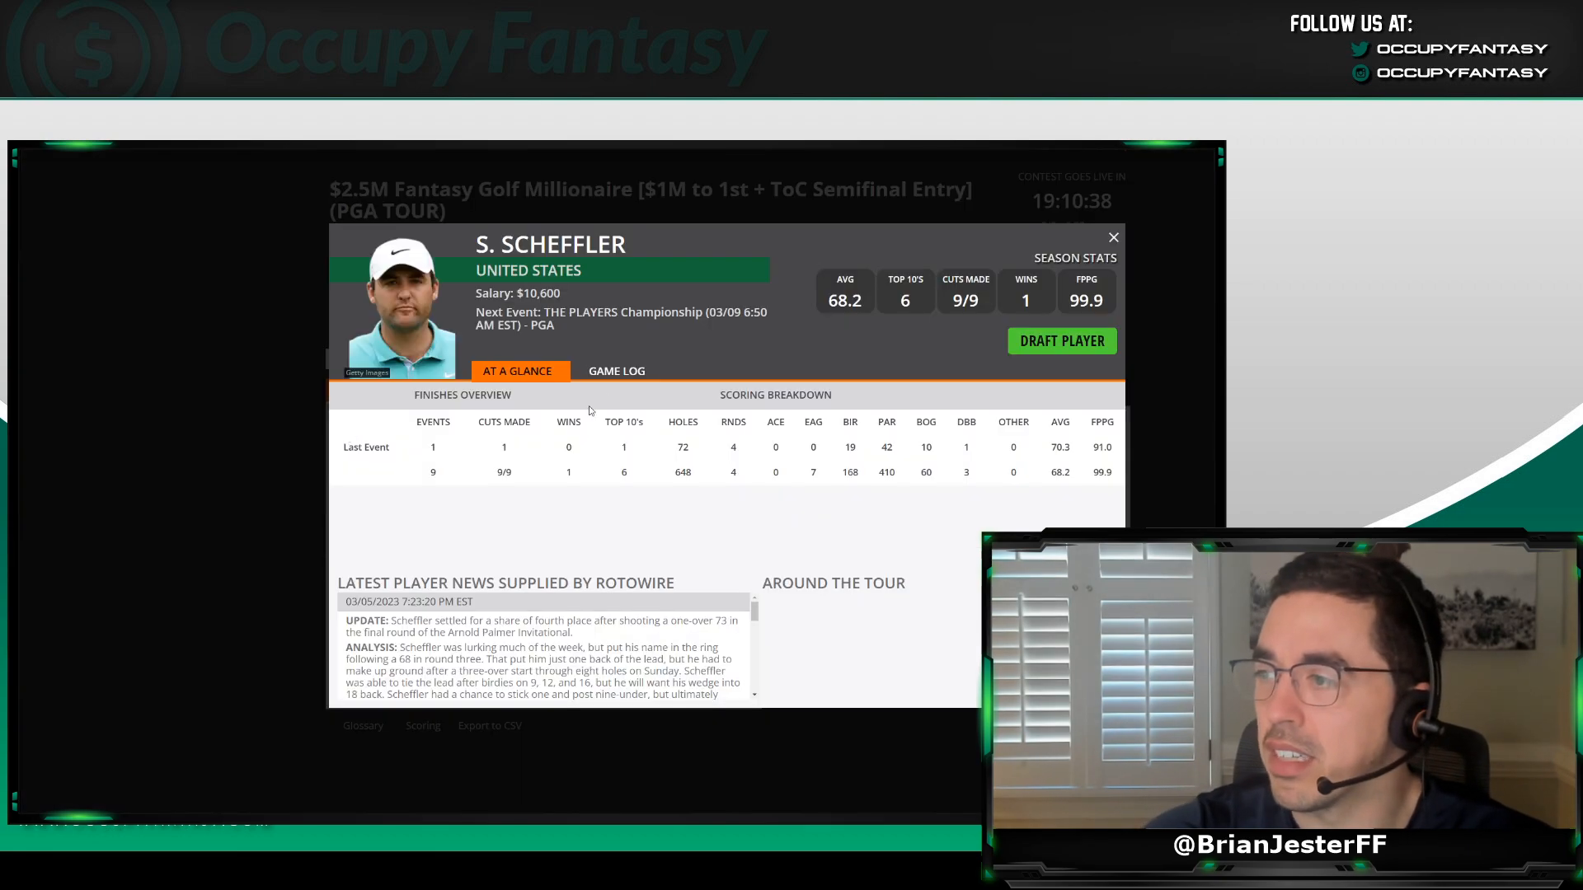
click(622, 371)
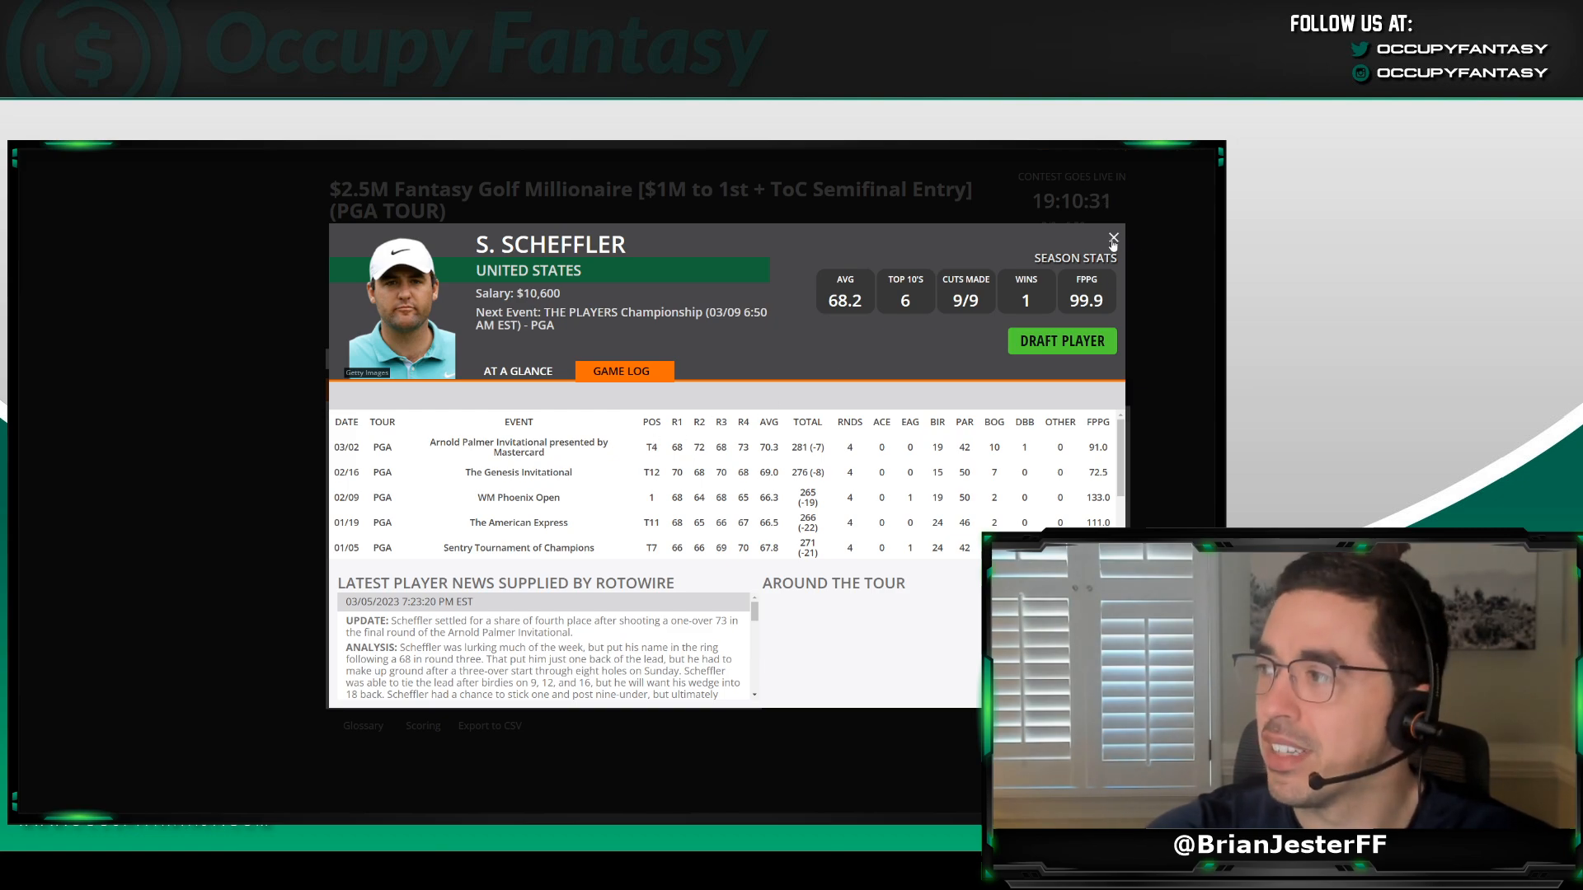
click(1112, 238)
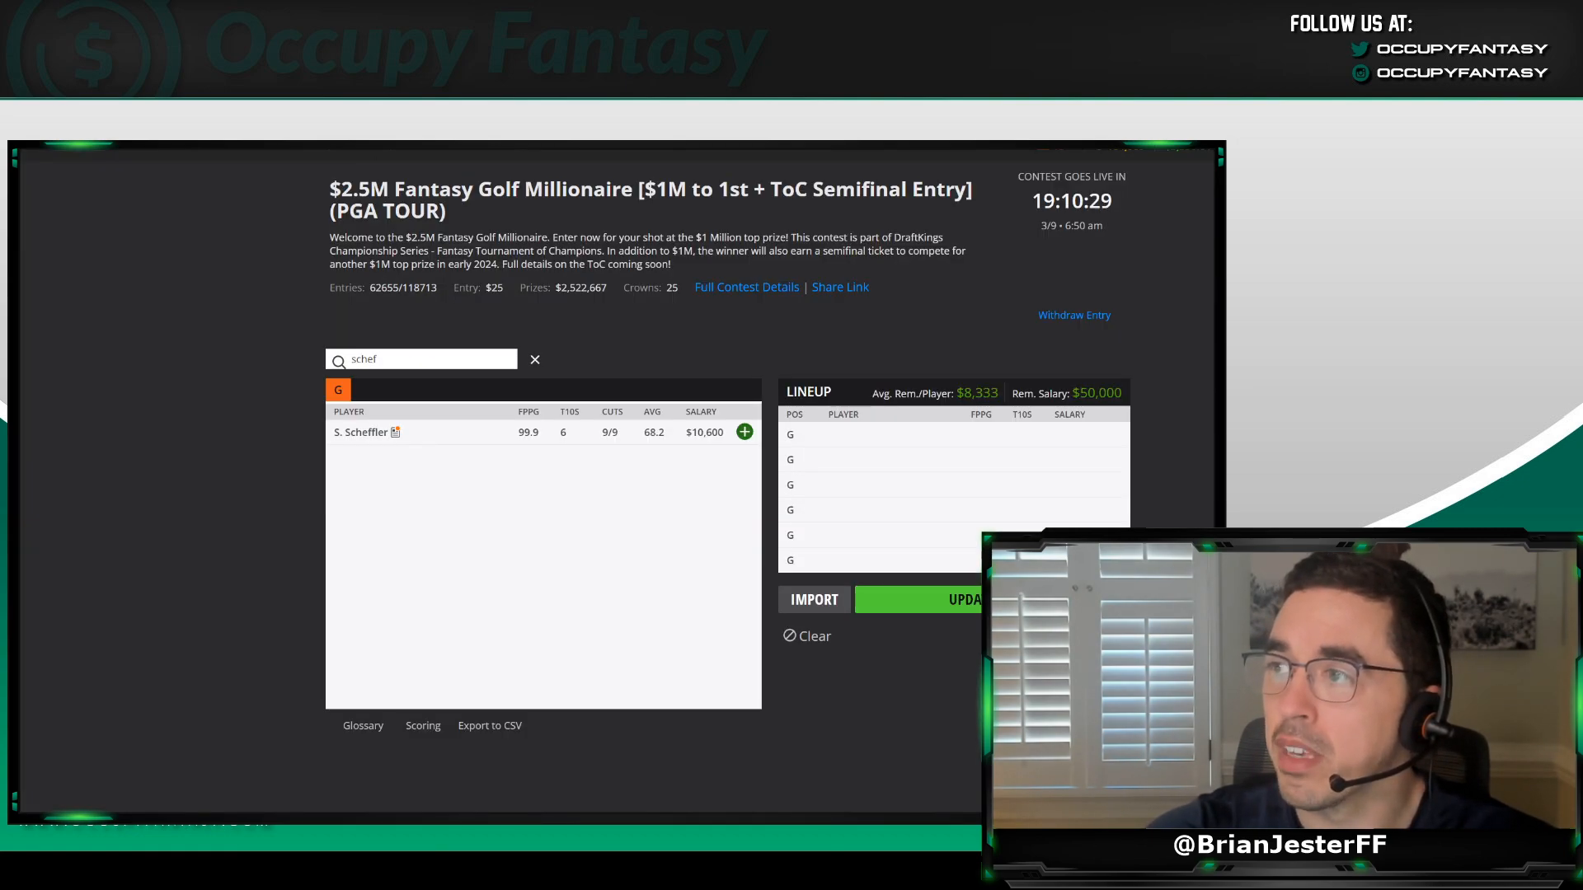
key(alt+Tab)
text(sch)
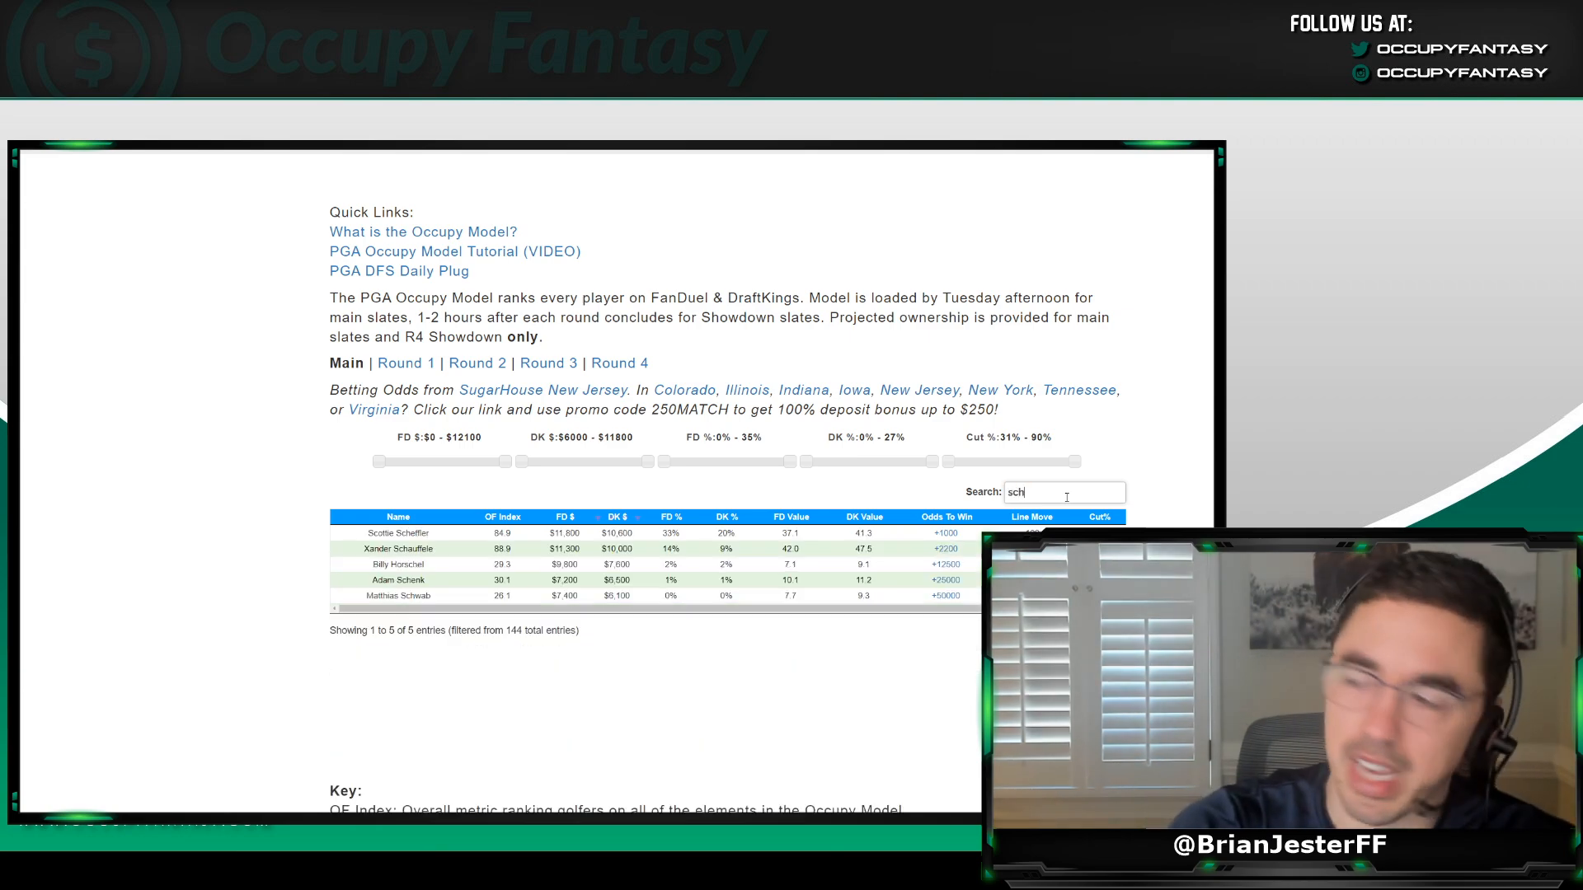
text(ef)
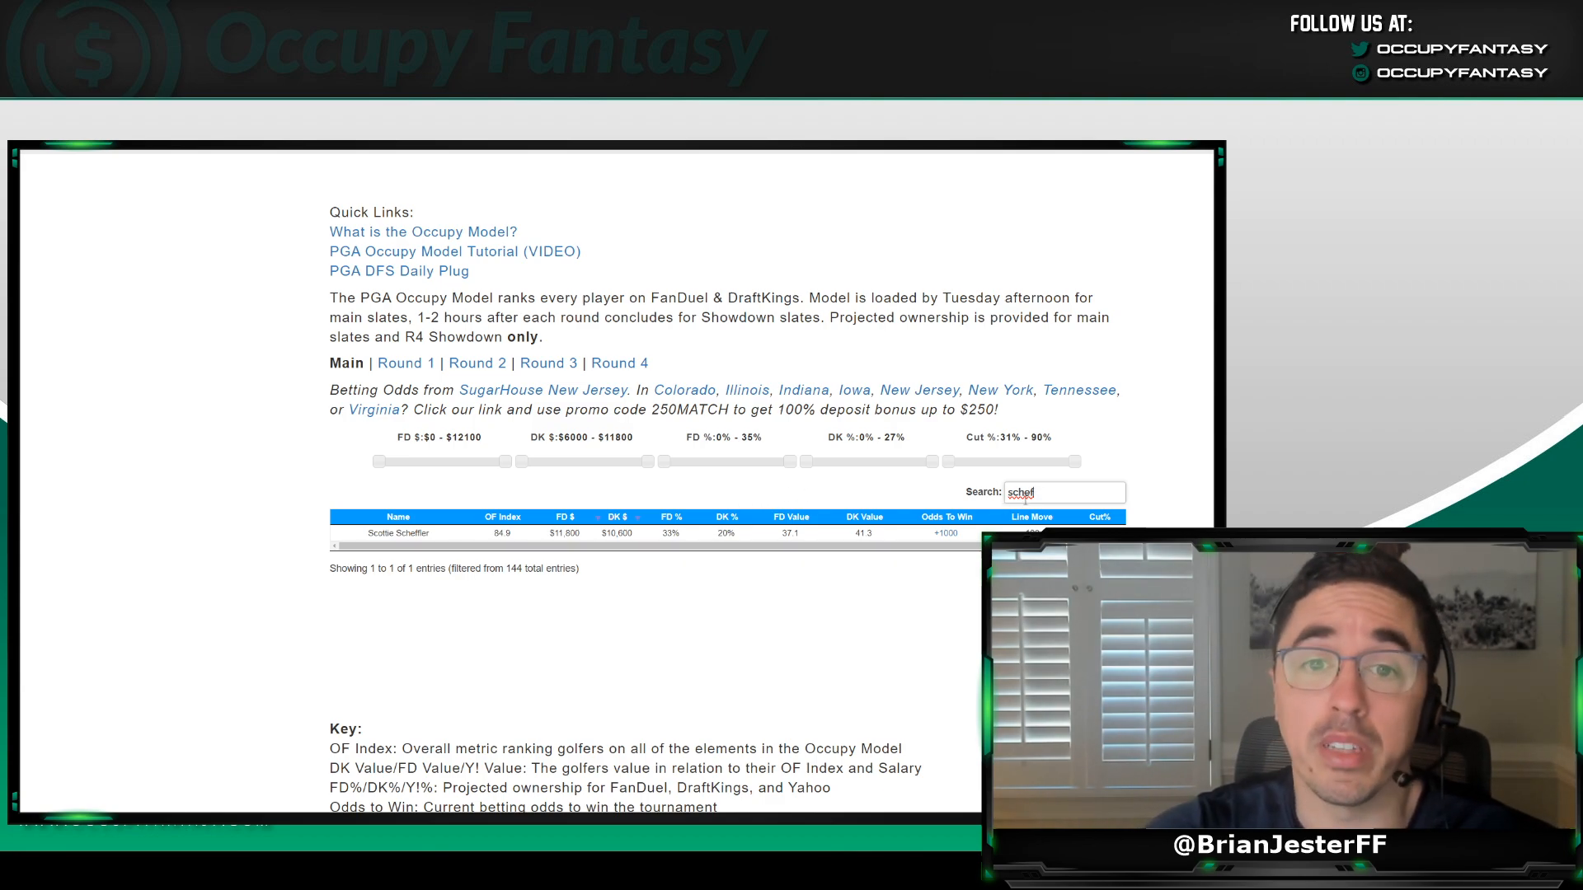
key(BackSpace)
key(BackSpace)
key(BackSpace)
text(ah)
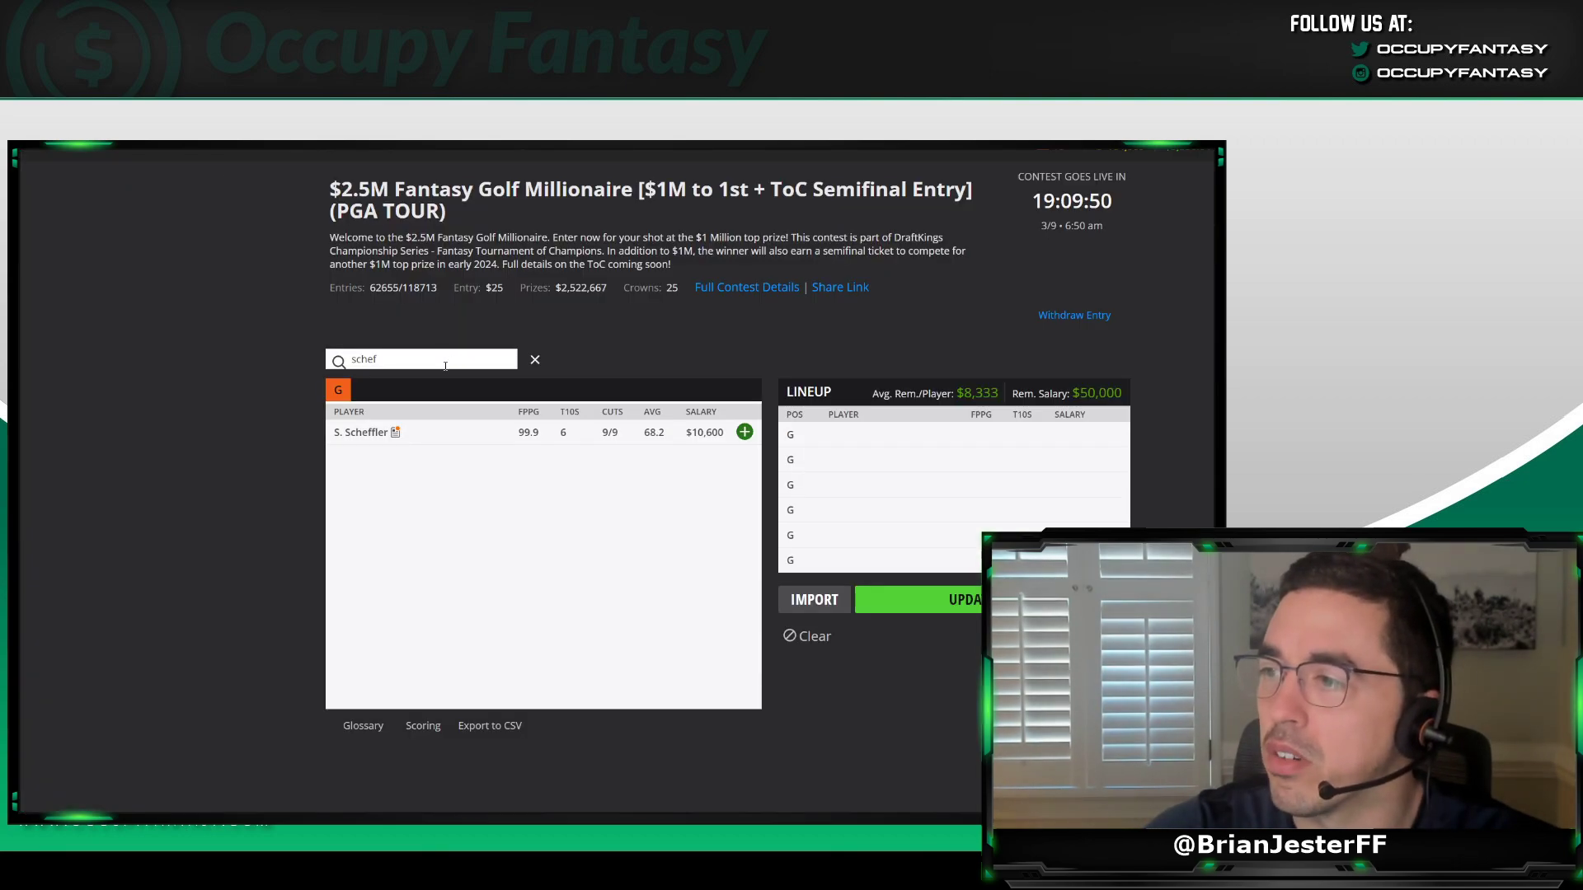
Look up S. Theegala with search 'theeg', review his game log, and close the card.
double_click(445, 363)
text(theeg)
click(361, 432)
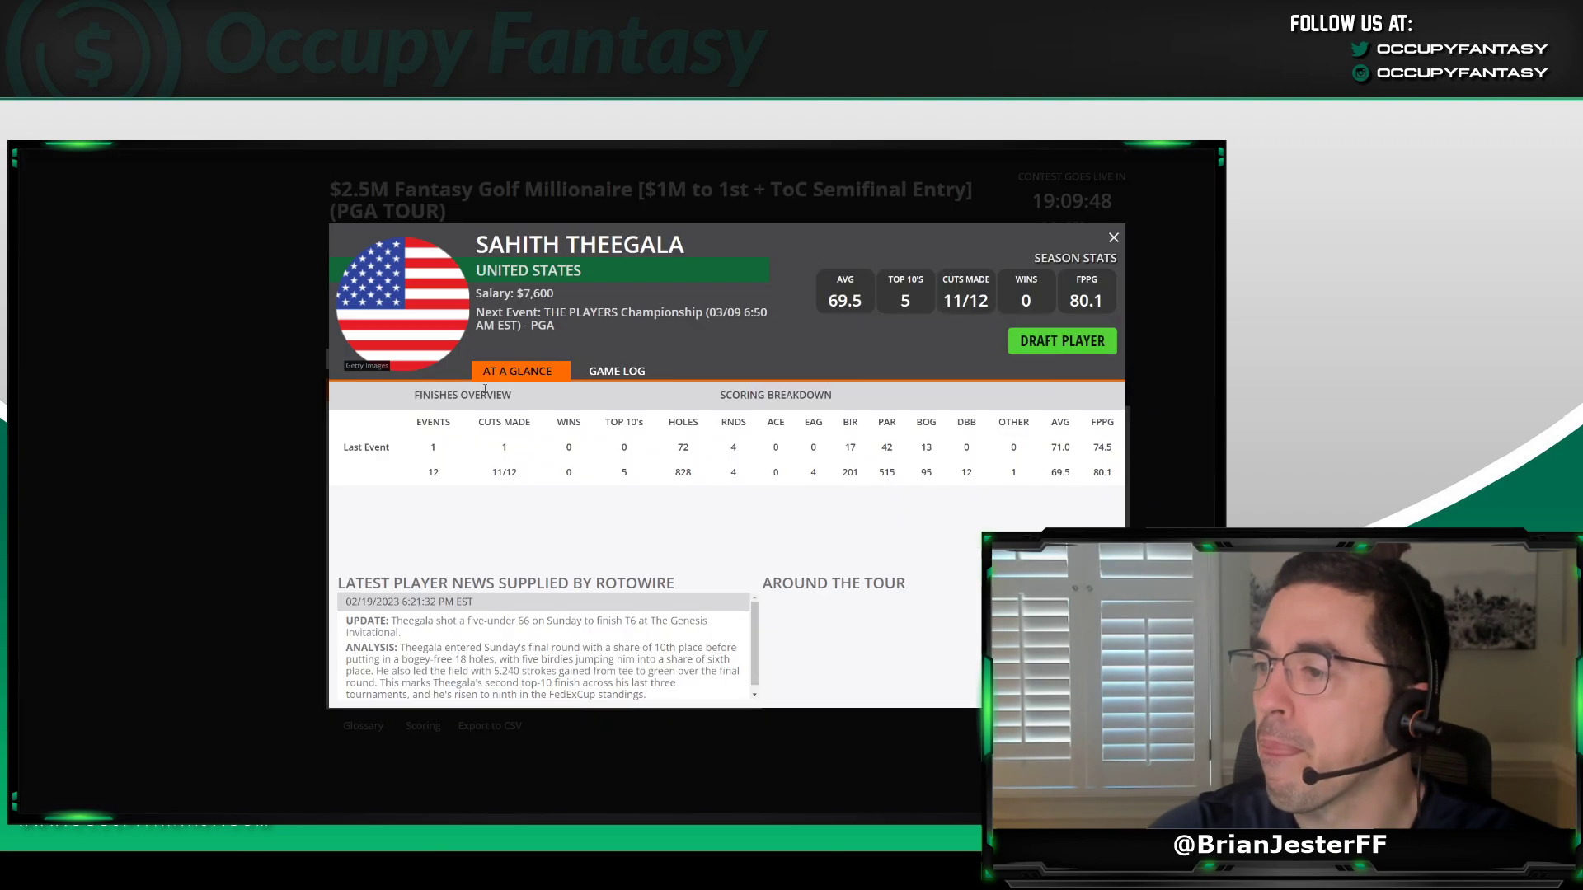
click(591, 369)
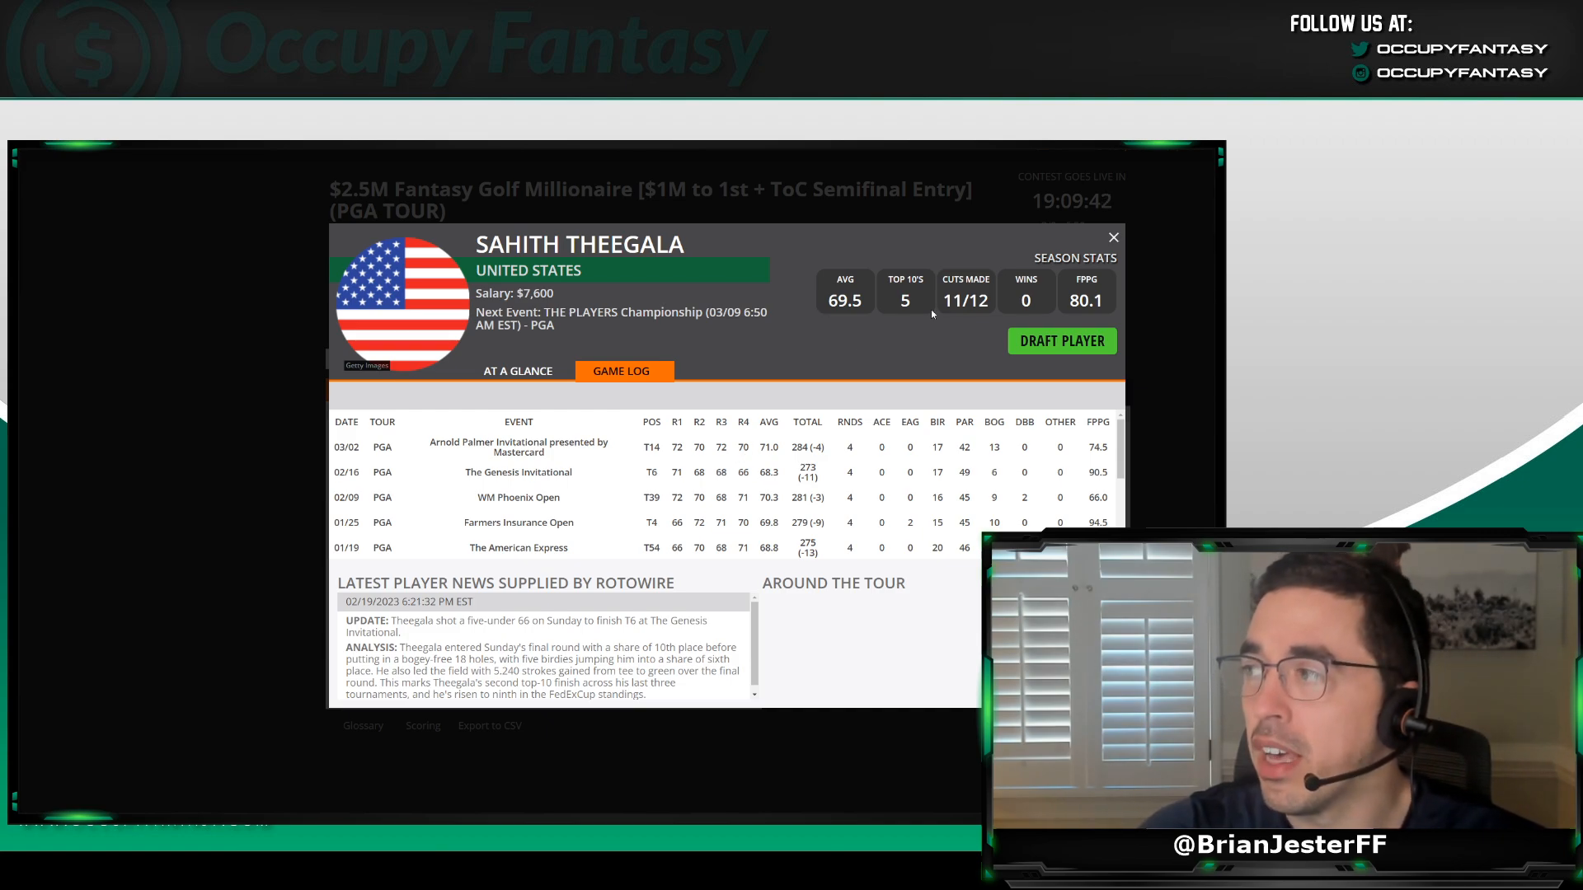
click(1111, 237)
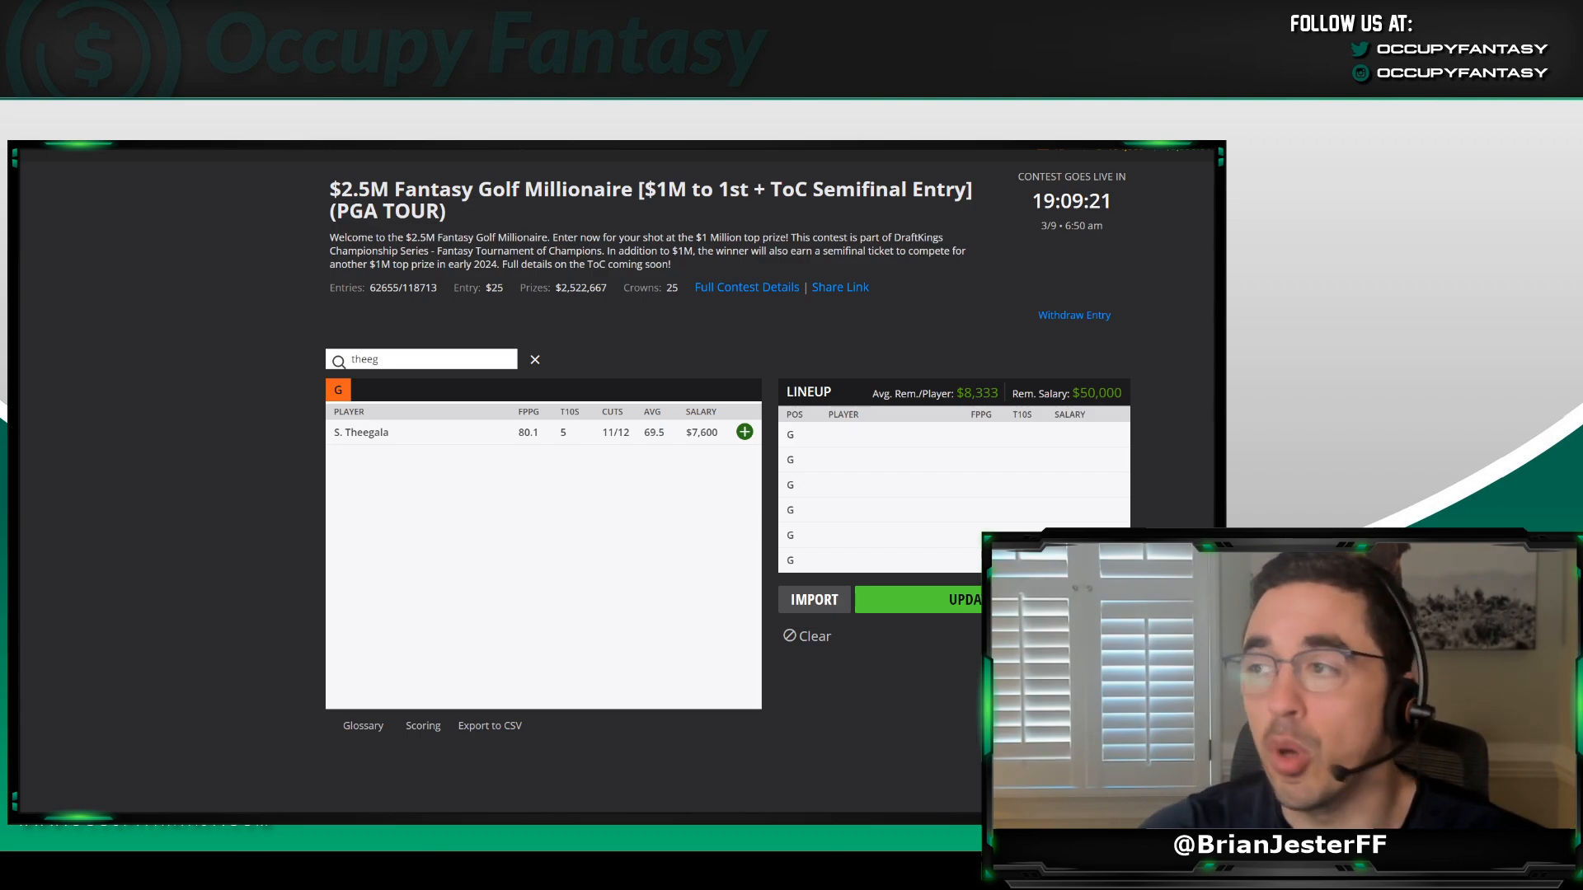
Clear the Occupy Model search and sort all golfers by DK % ownership, highest first.
key(ctrl+Tab)
key(BackSpace)
key(BackSpace)
key(BackSpace)
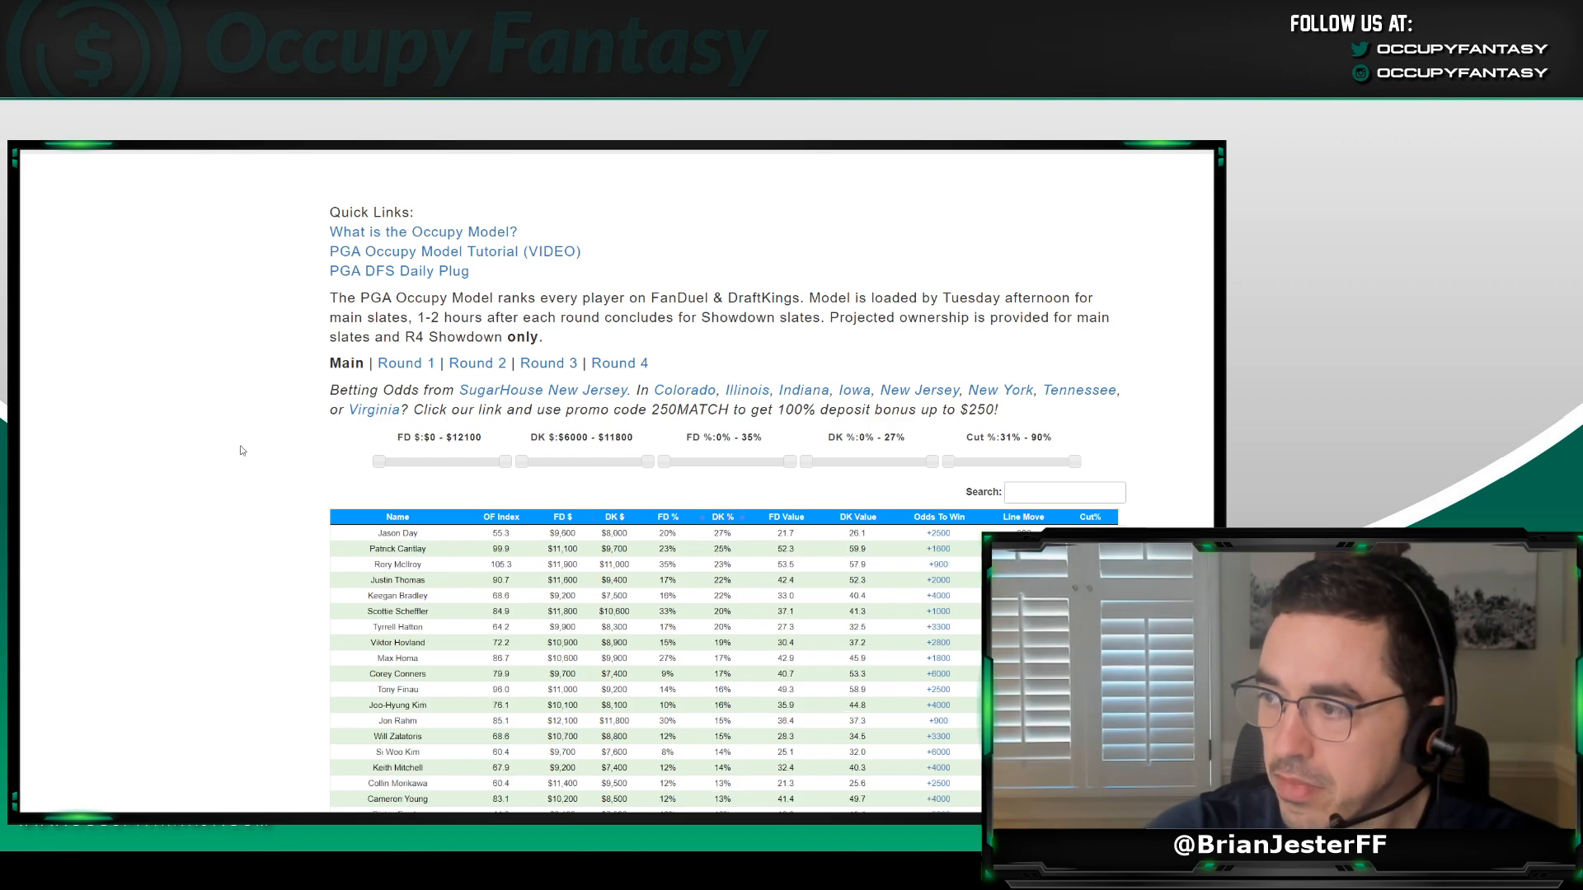
click(722, 517)
scroll(242, 451, down, 1)
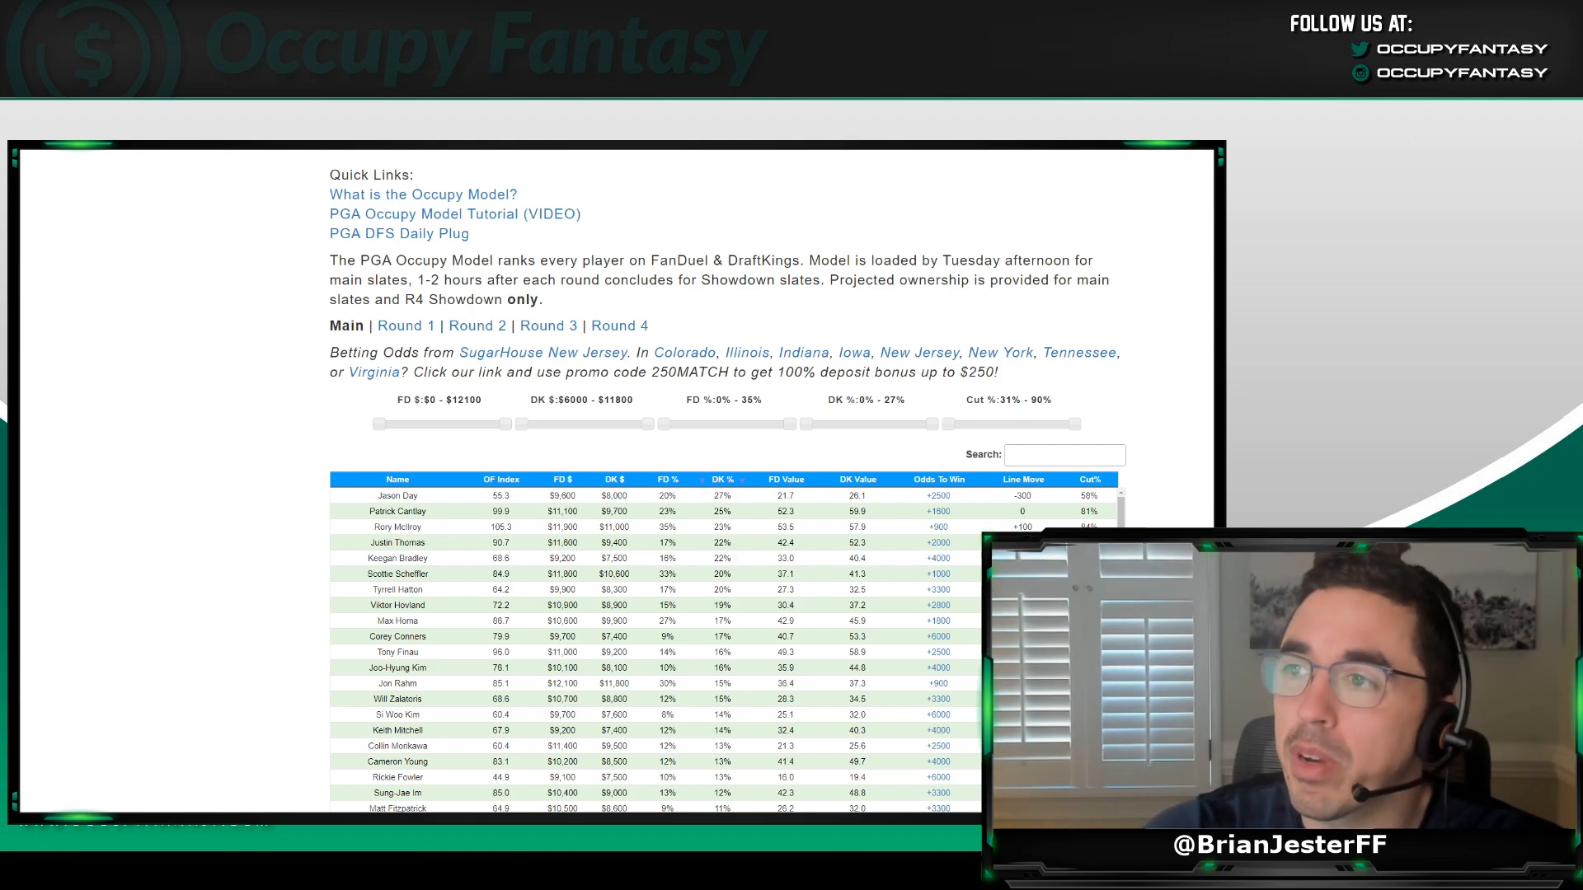
Search 'day' in DraftKings and review Jason Day's player card and game log.
key(ctrl+Tab)
key(ctrl+a)
text(day)
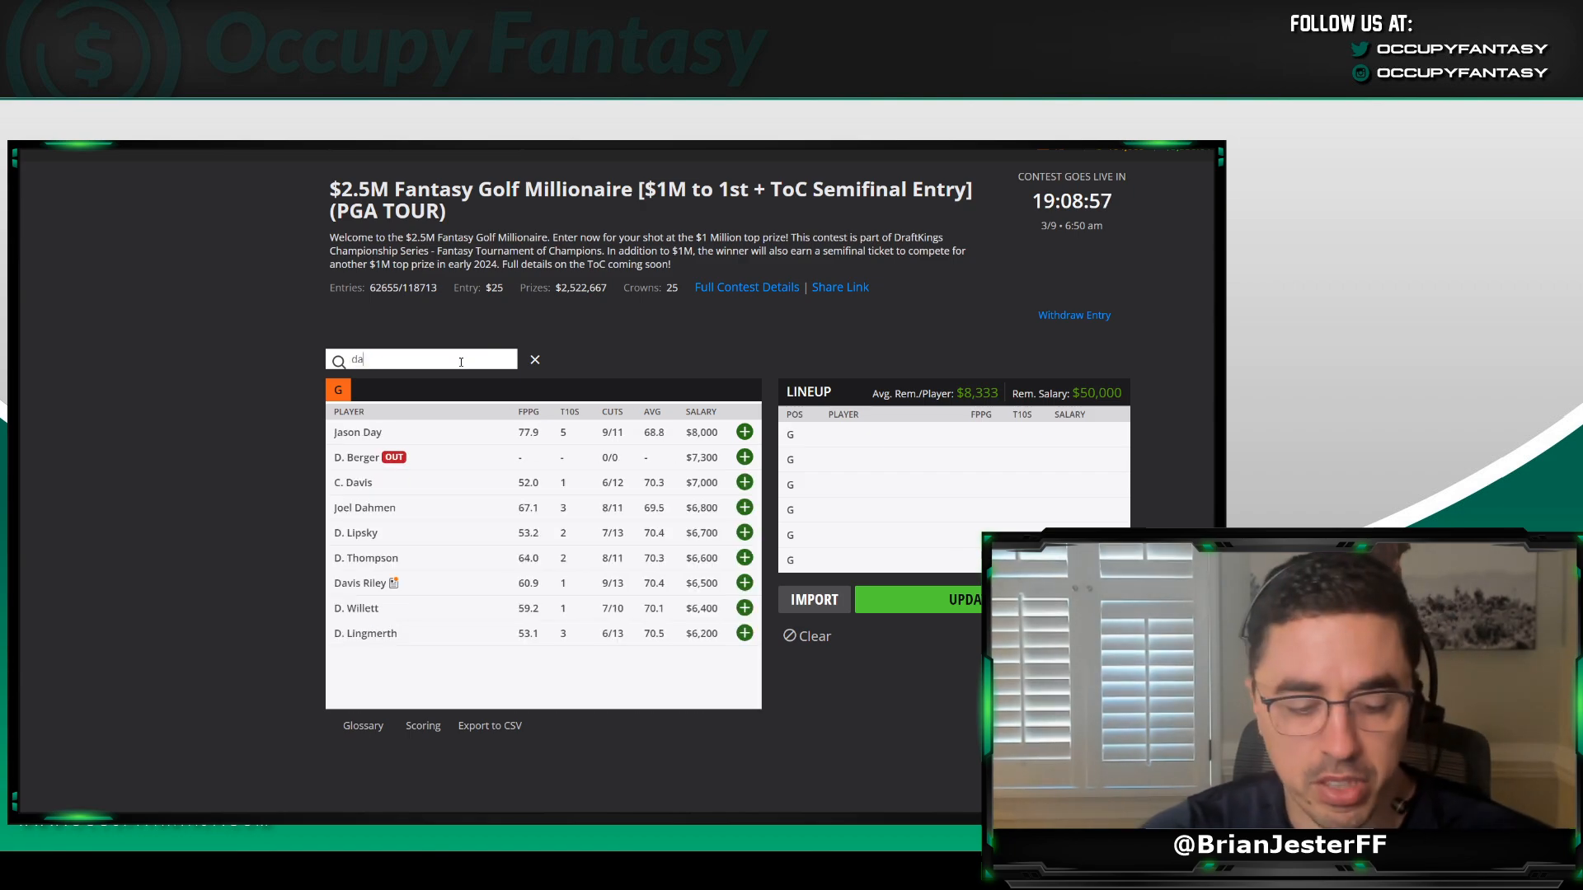
click(357, 432)
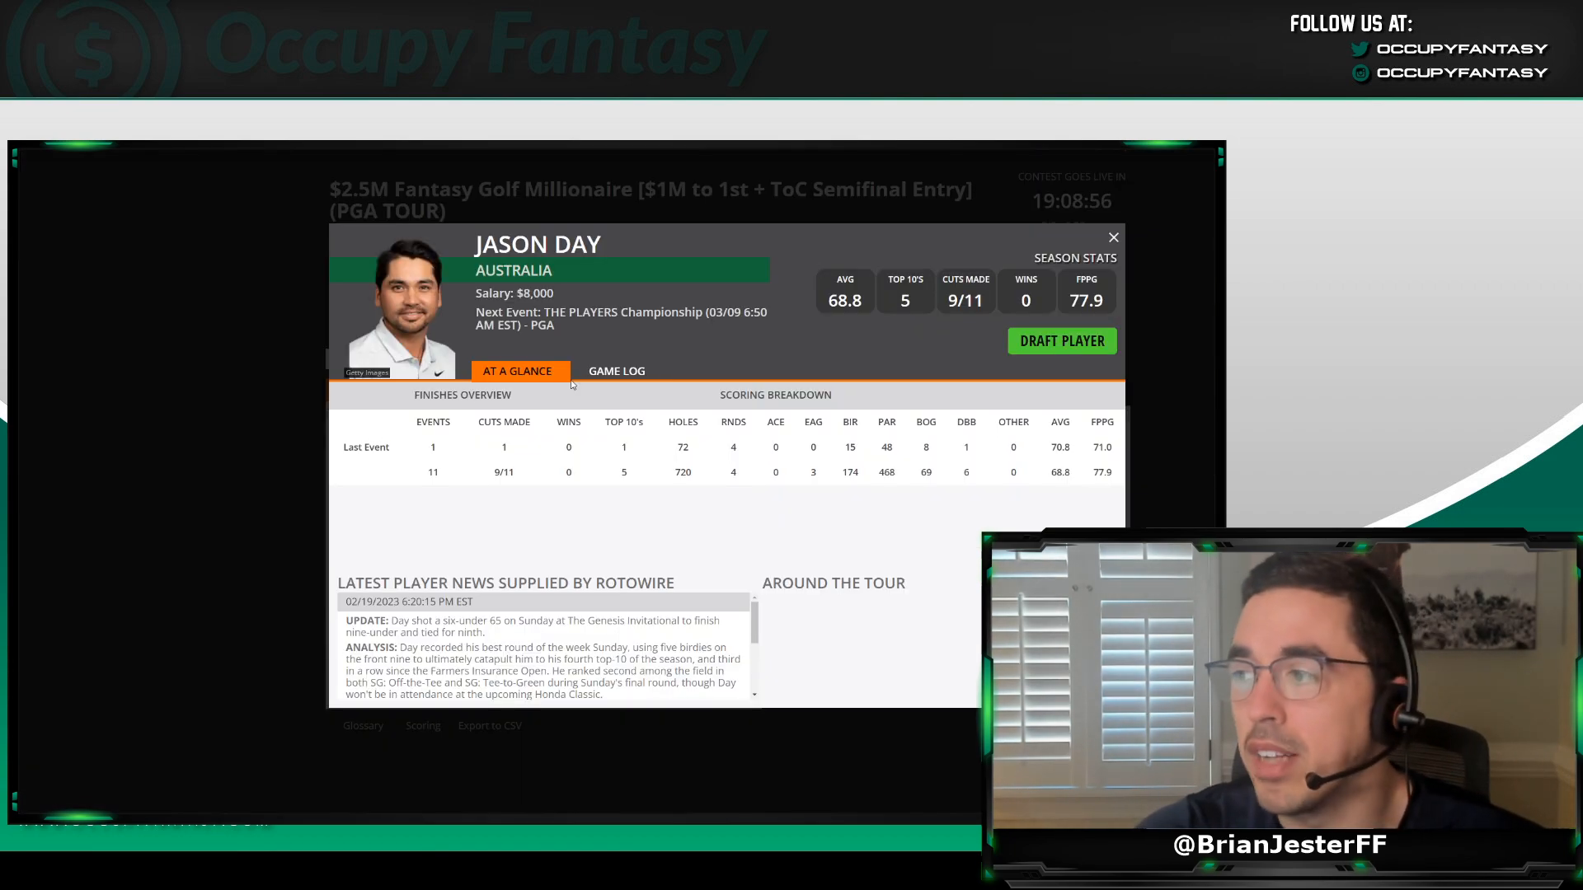
click(620, 371)
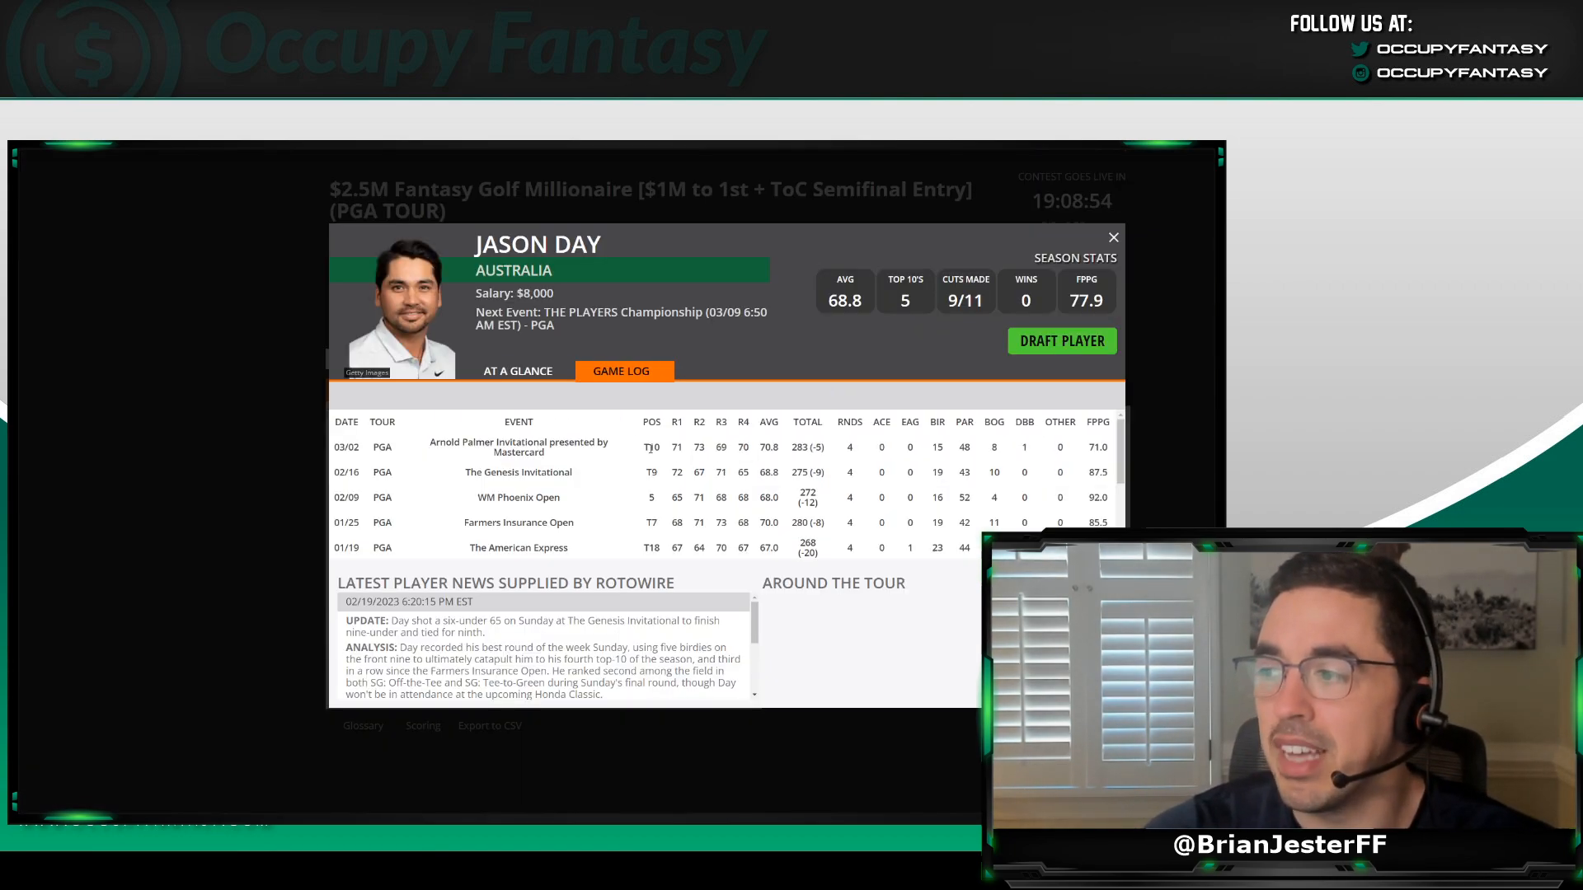
scroll(650, 450, down, 1)
scroll(650, 464, up, 1)
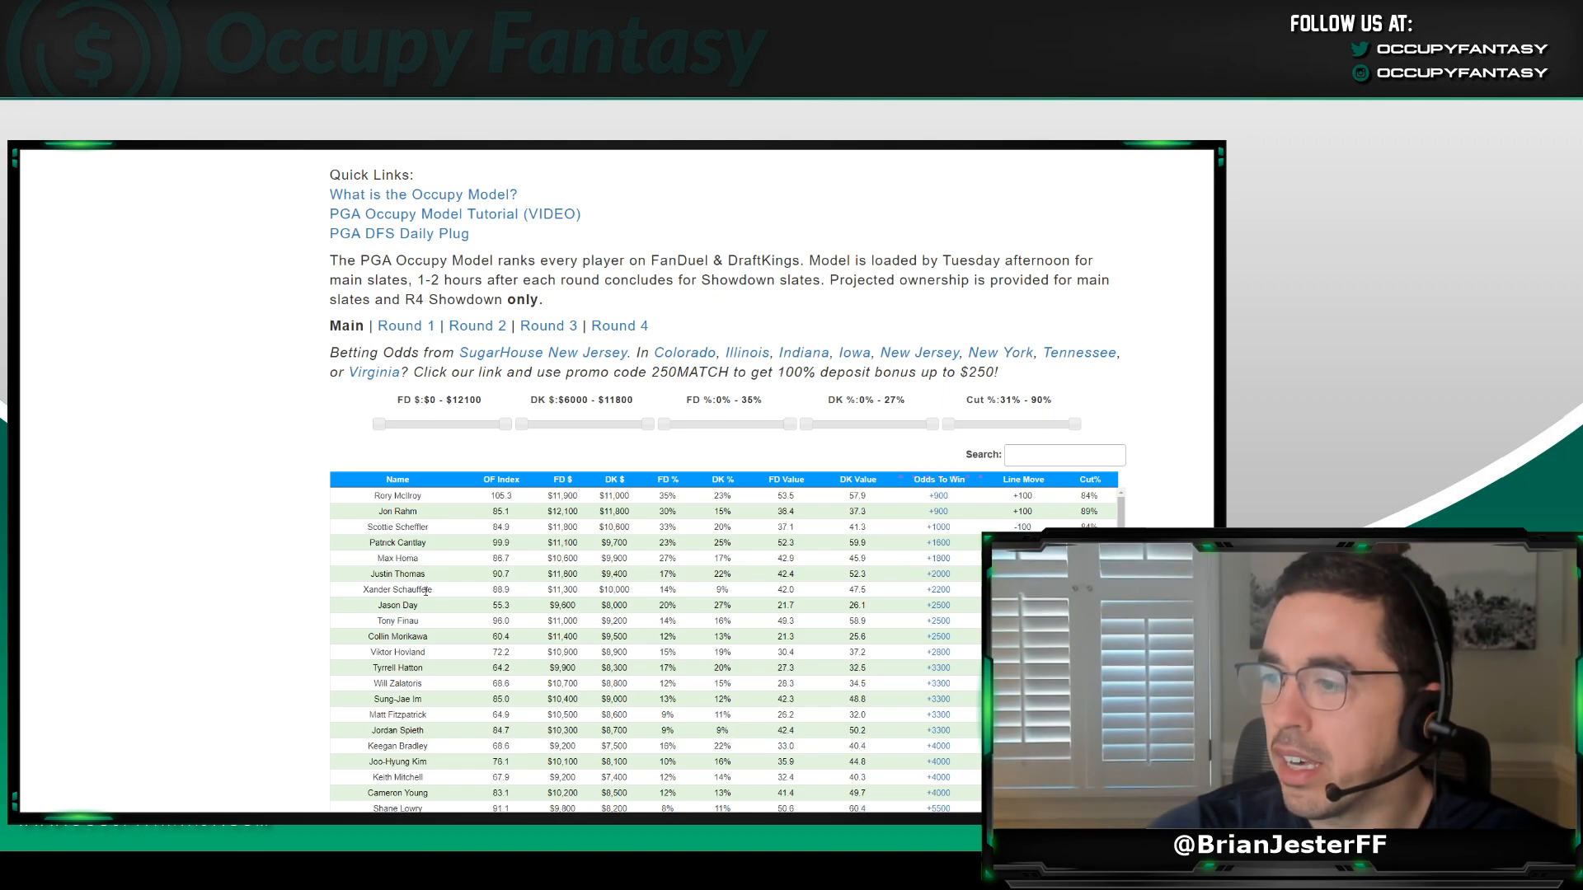
drag(428, 608, 383, 606)
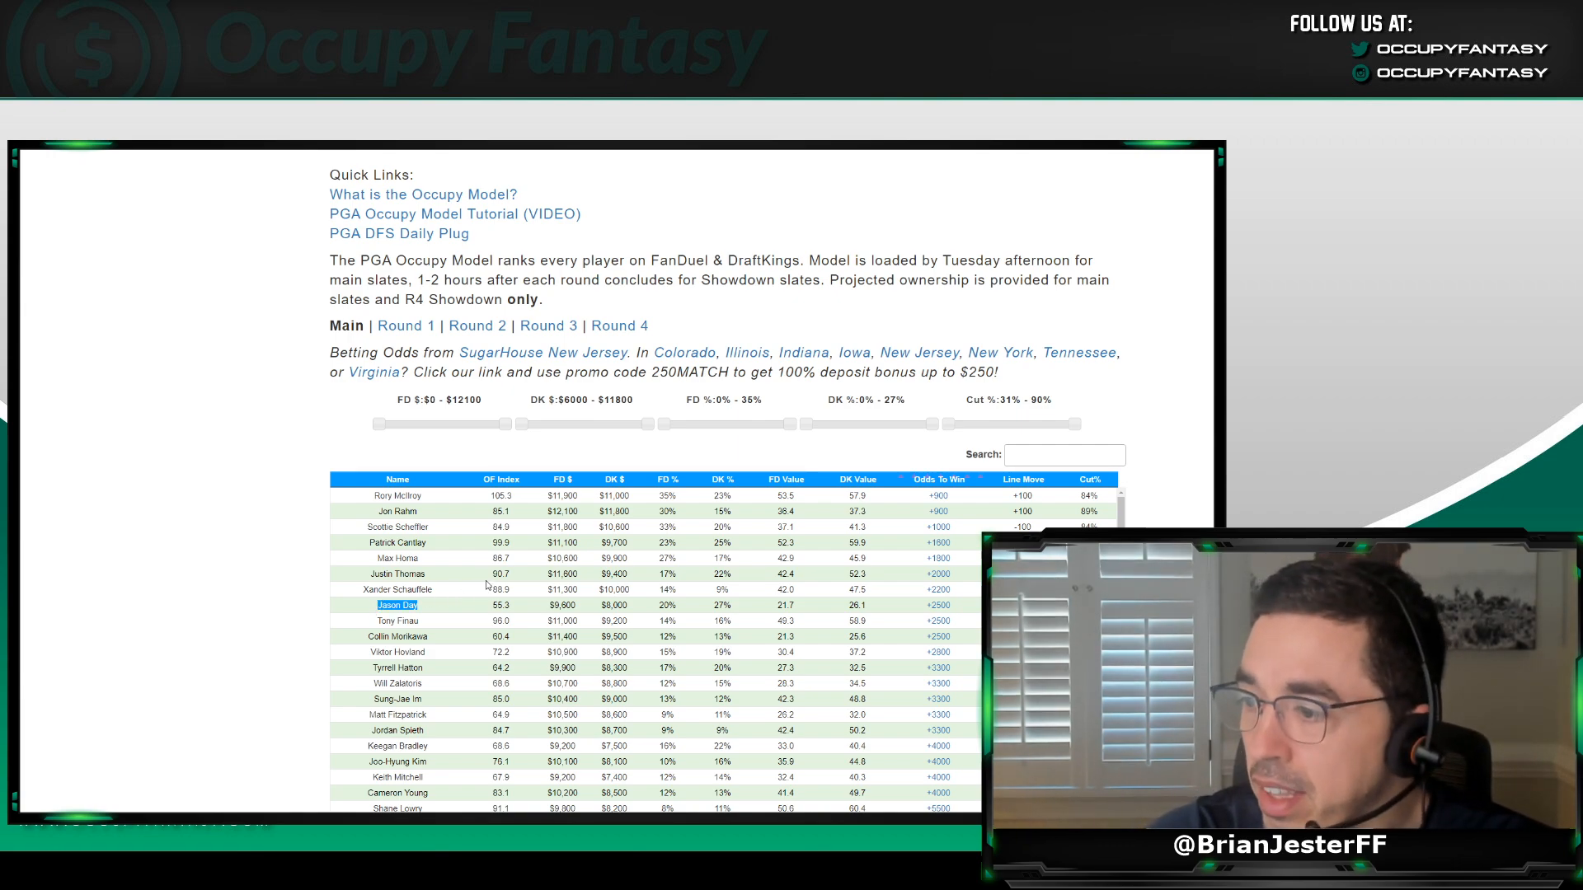
click(532, 561)
click(616, 480)
scroll(489, 581, down, 1)
scroll(489, 605, up, 1)
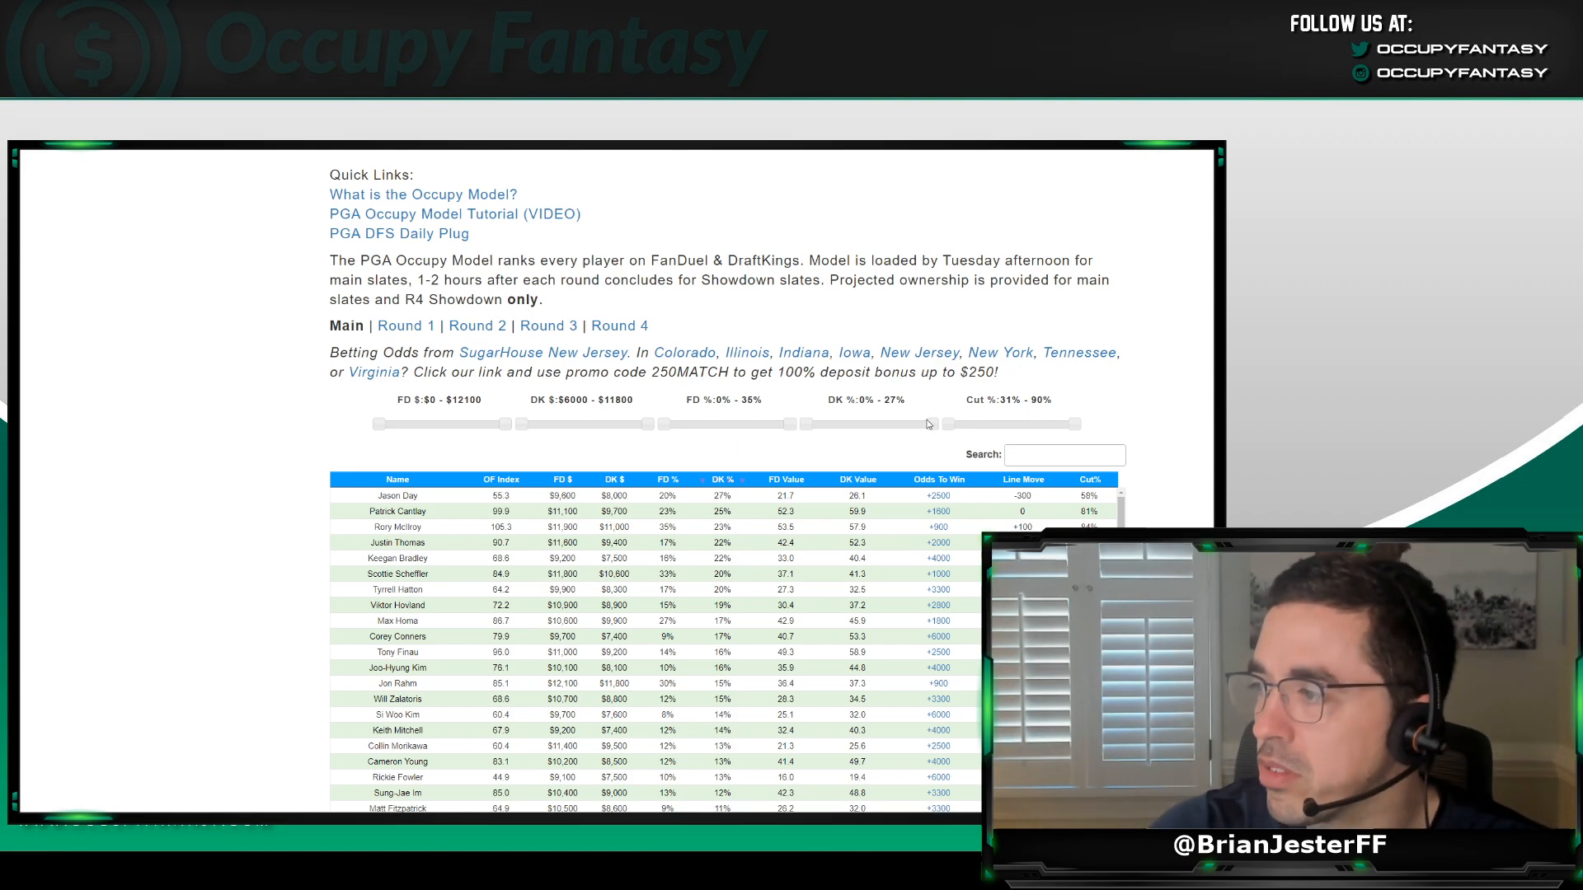
drag(930, 423, 846, 426)
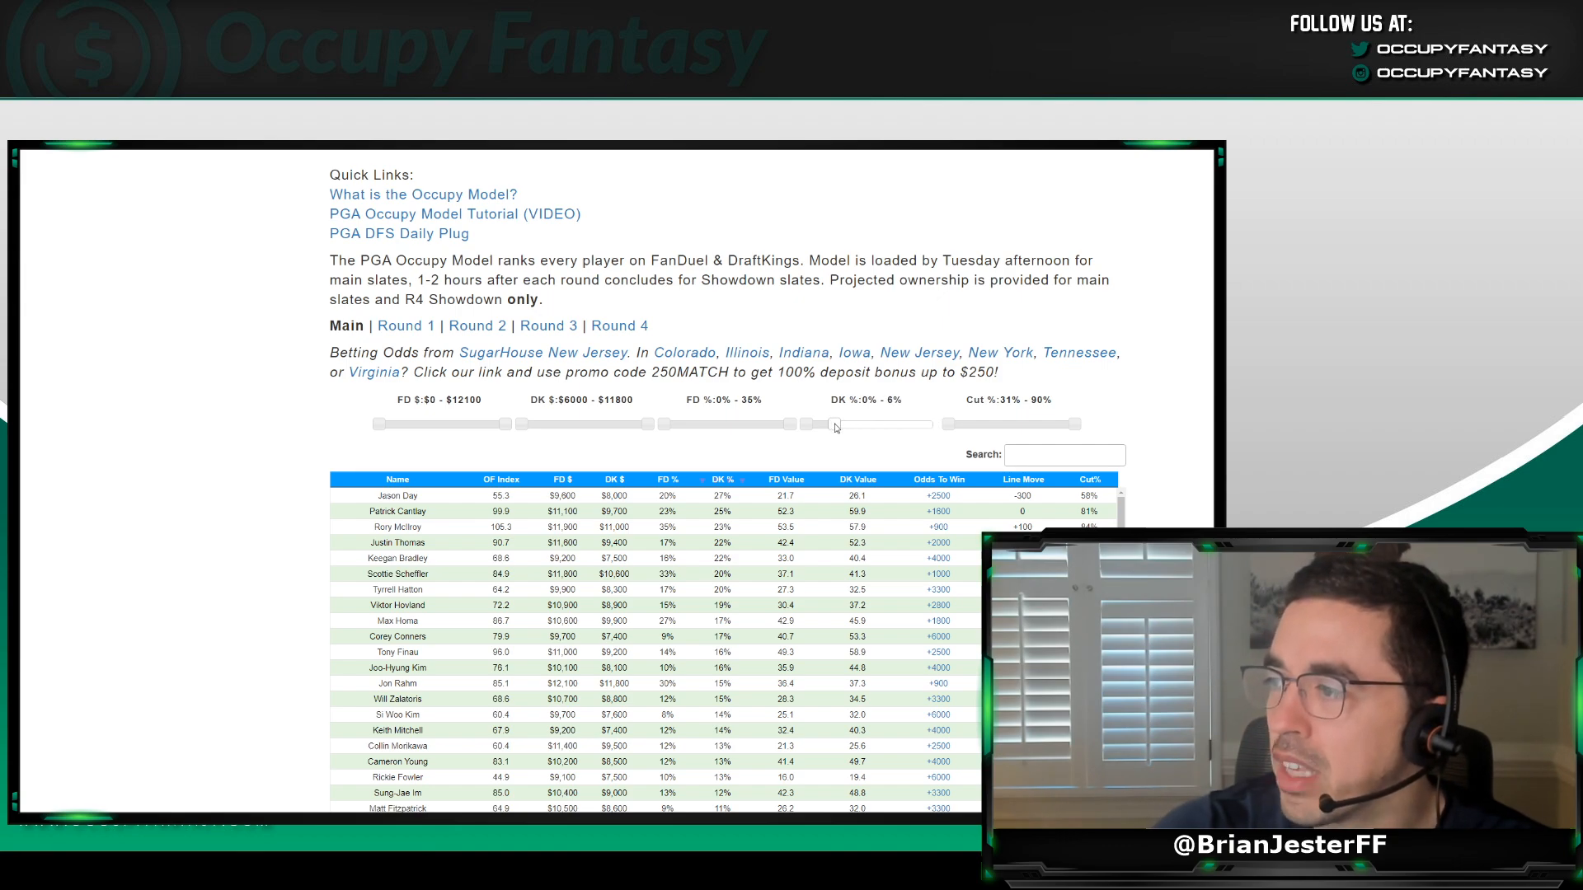
scroll(645, 375, down, 1)
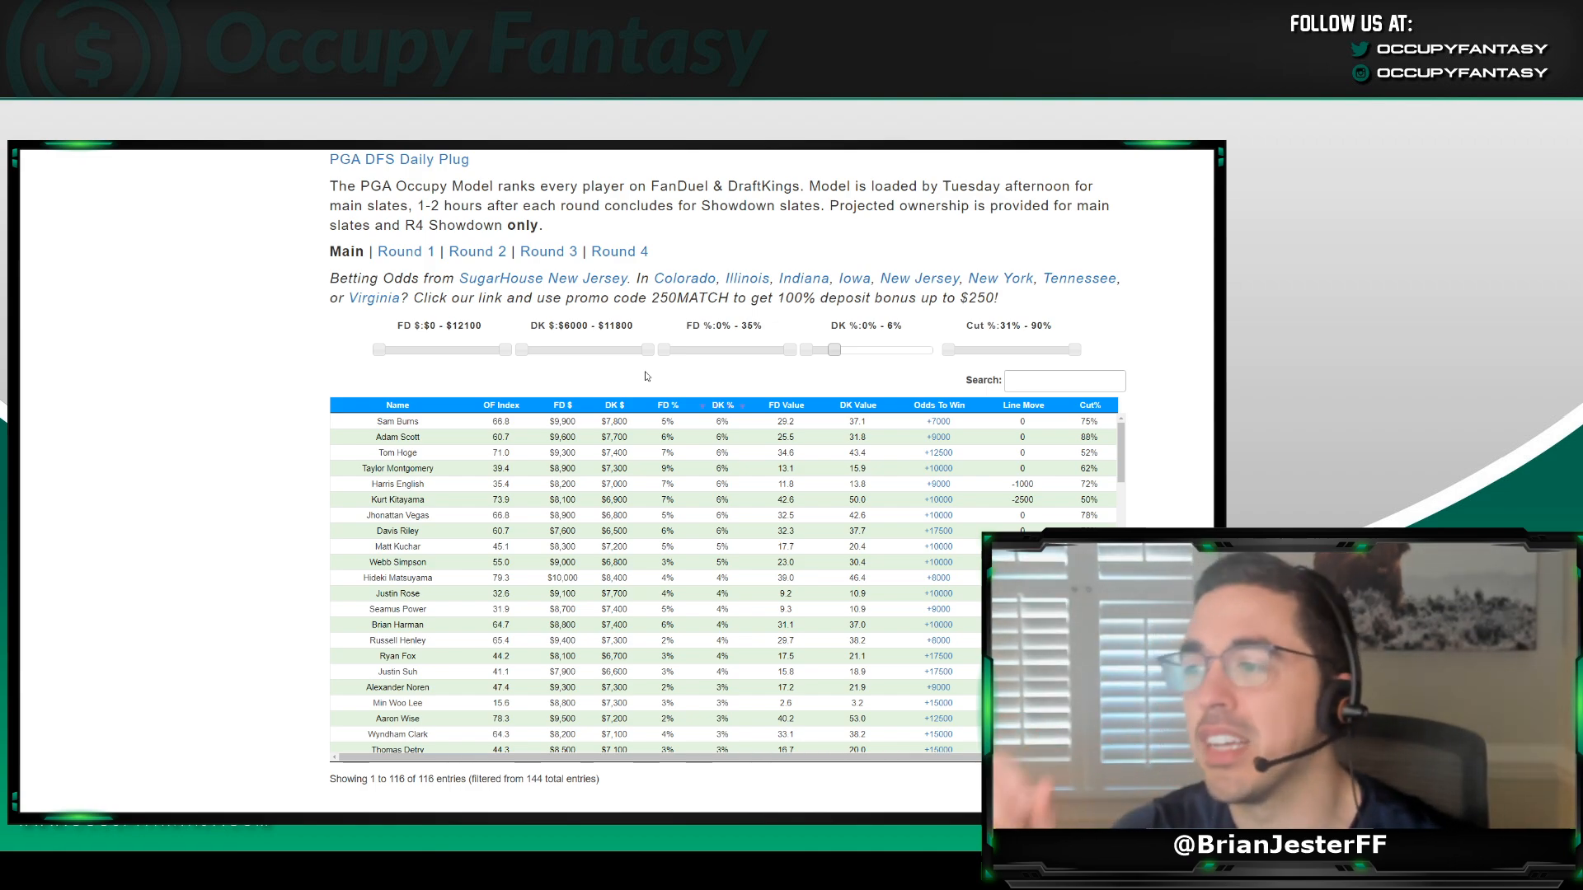
drag(423, 454, 339, 455)
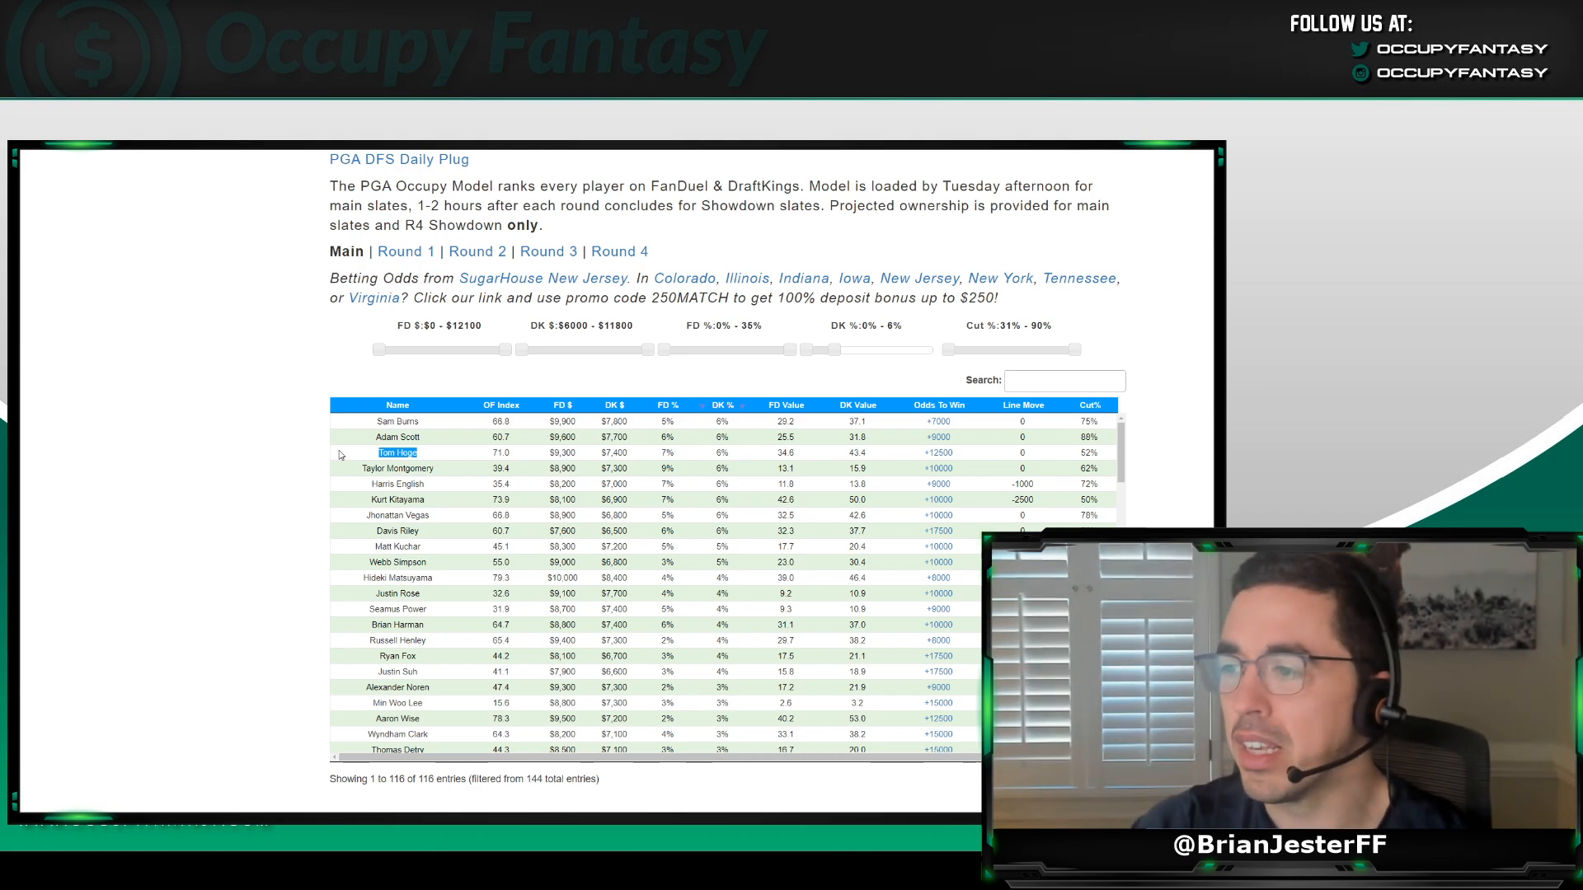
click(404, 451)
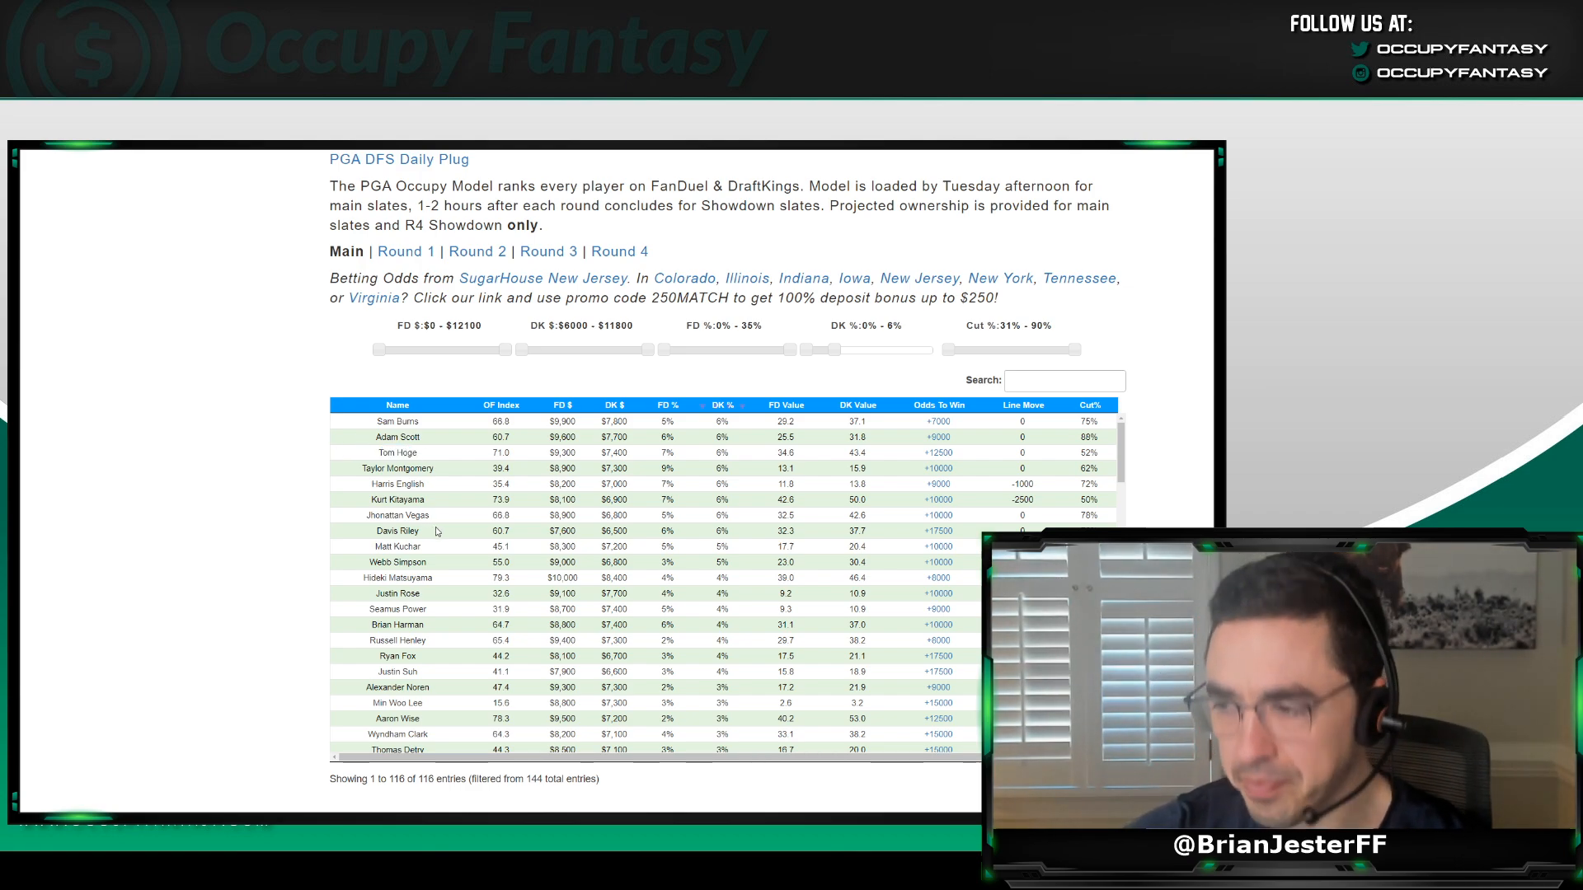
drag(436, 531, 374, 530)
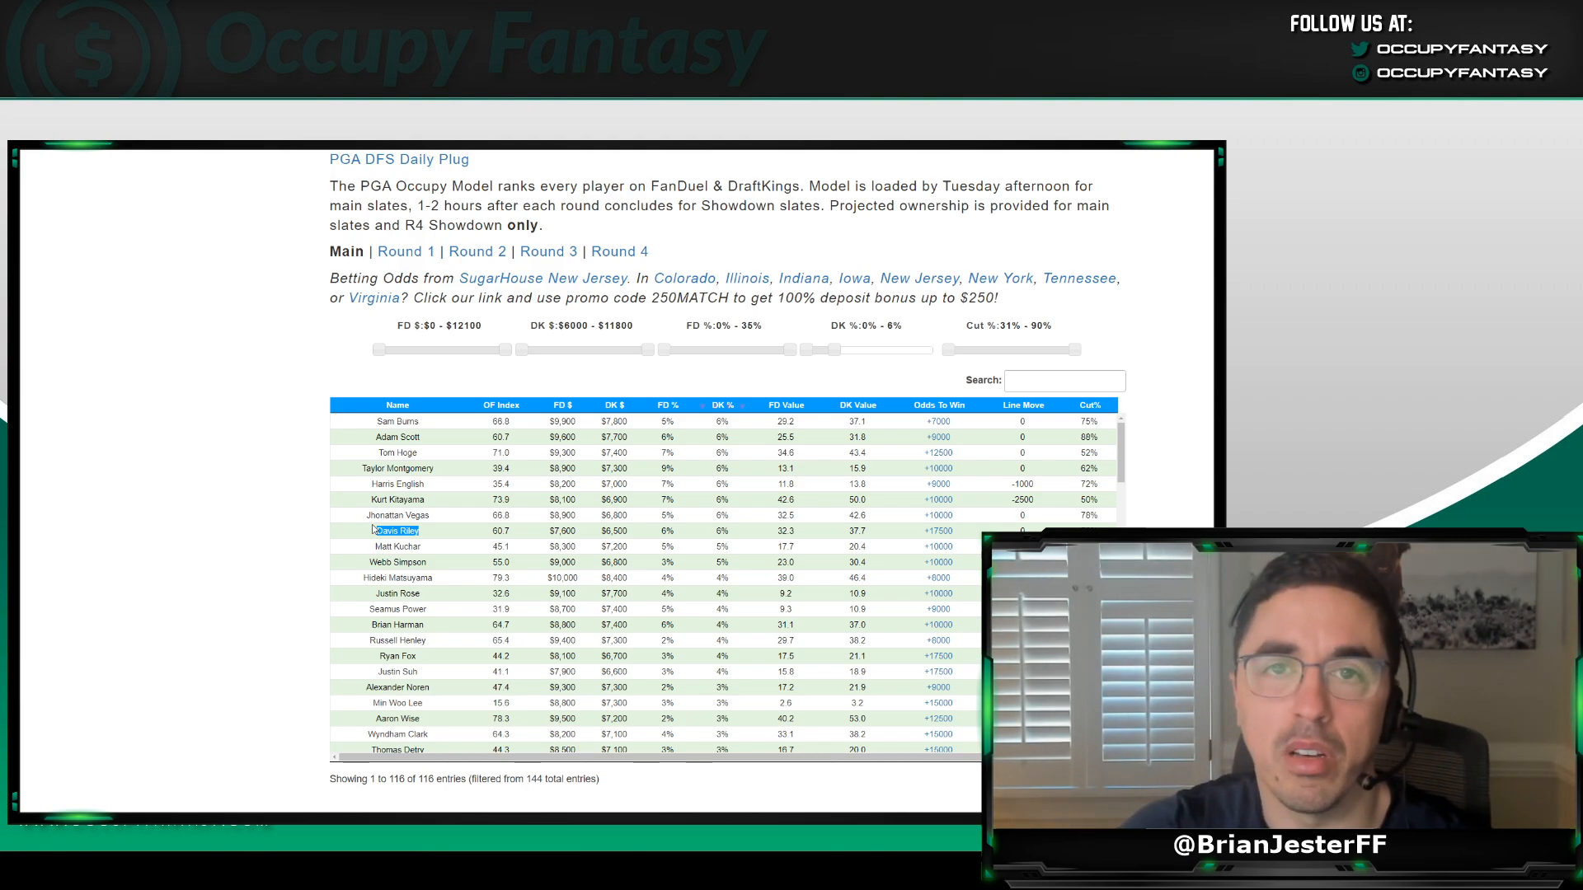
click(436, 561)
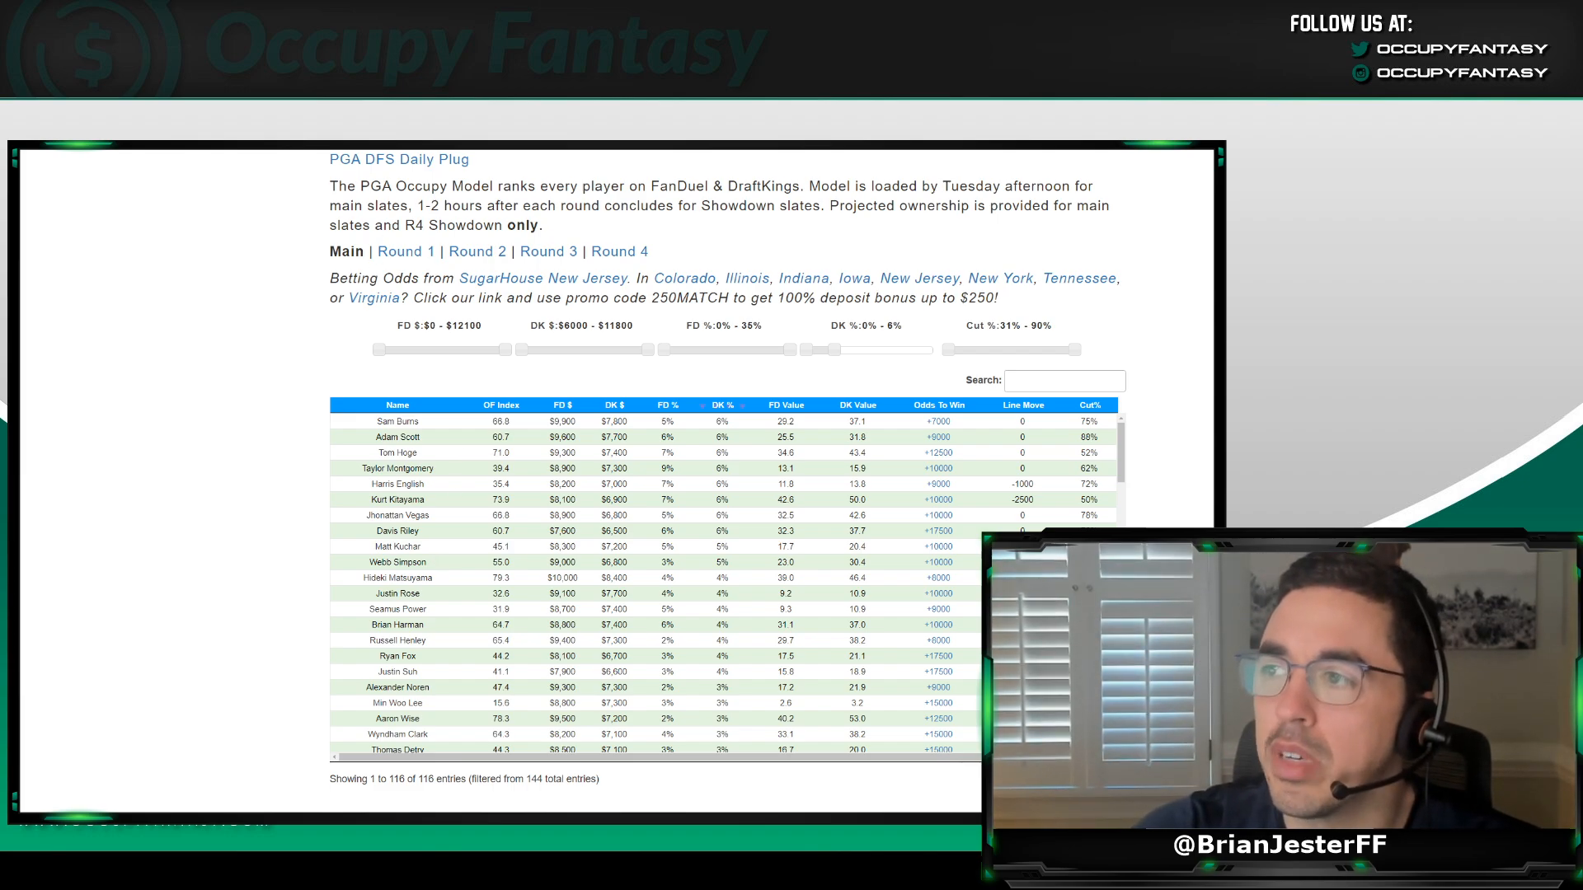
scroll(619, 495, down, 5)
scroll(619, 495, down, 5)
scroll(618, 496, down, 5)
scroll(495, 495, down, 5)
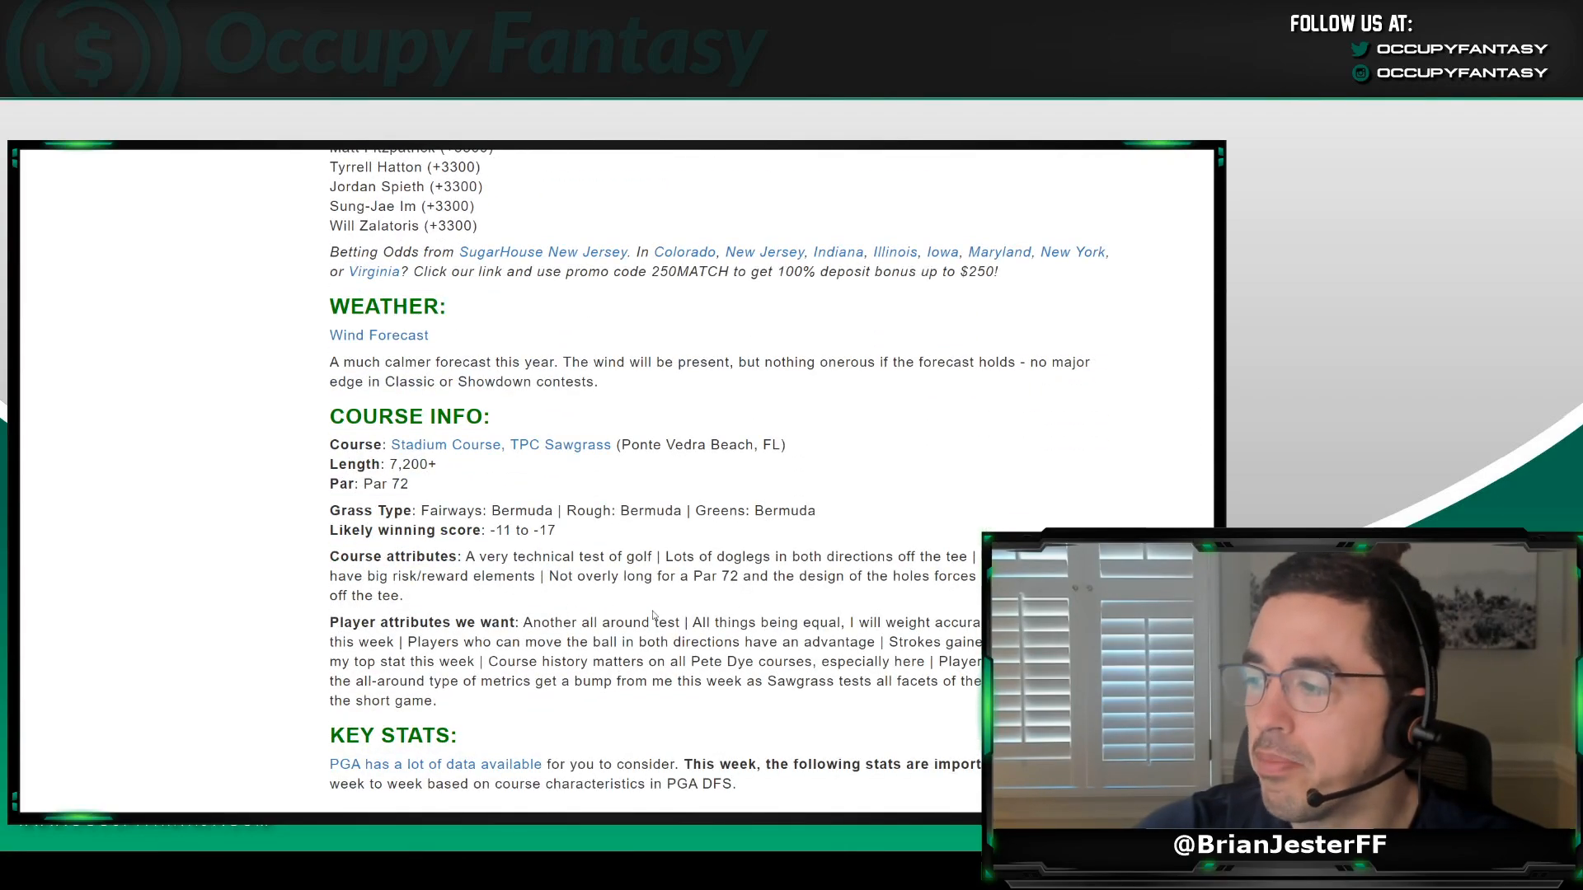
drag(690, 622, 393, 642)
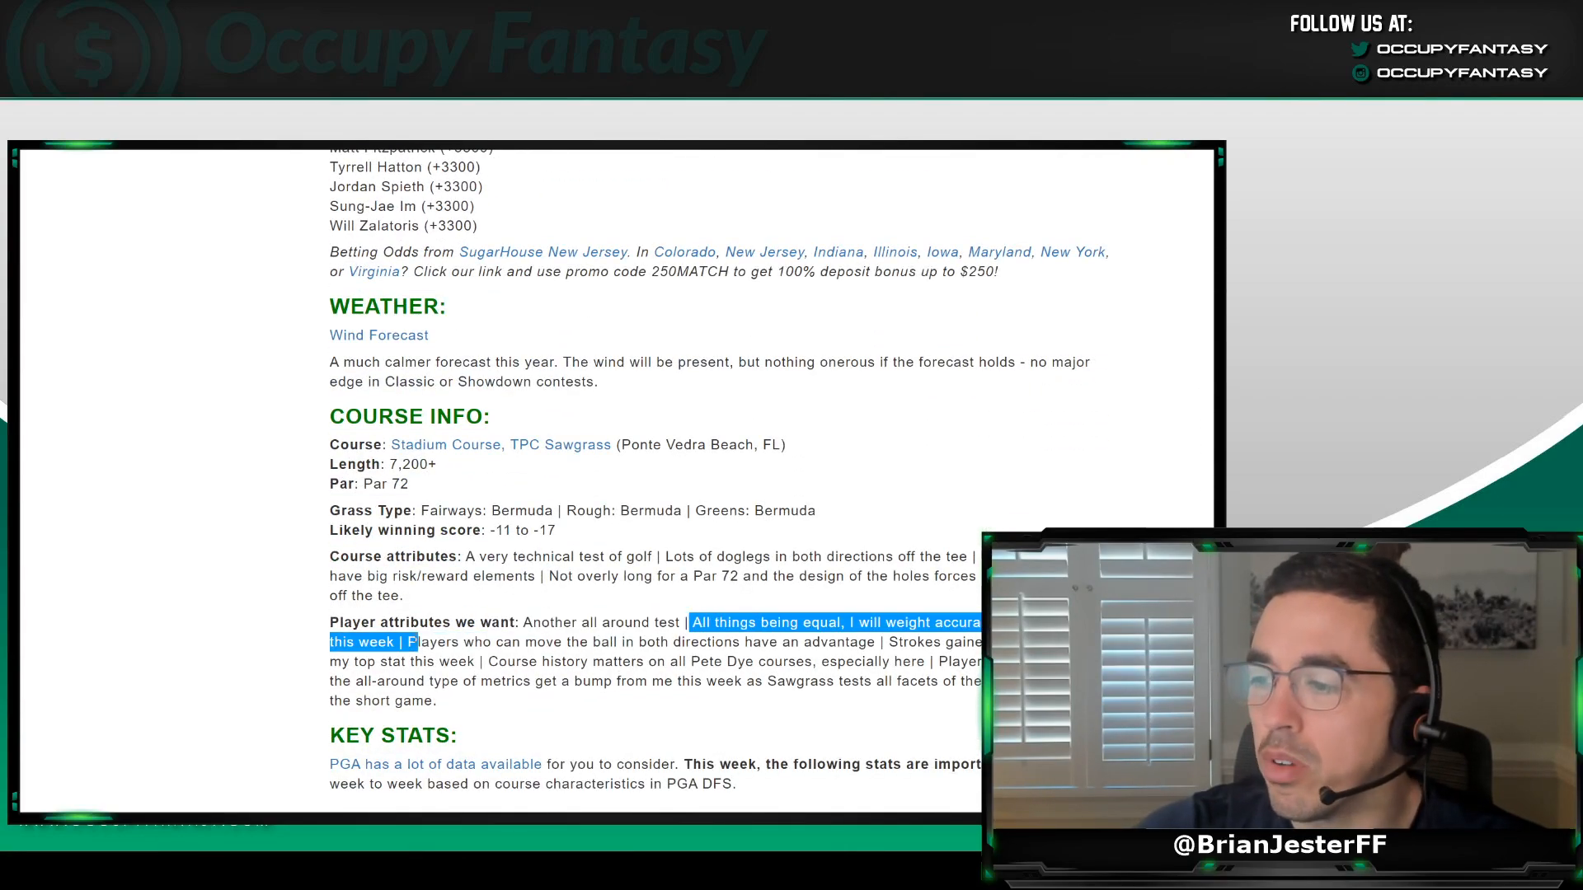
scroll(537, 546, down, 3)
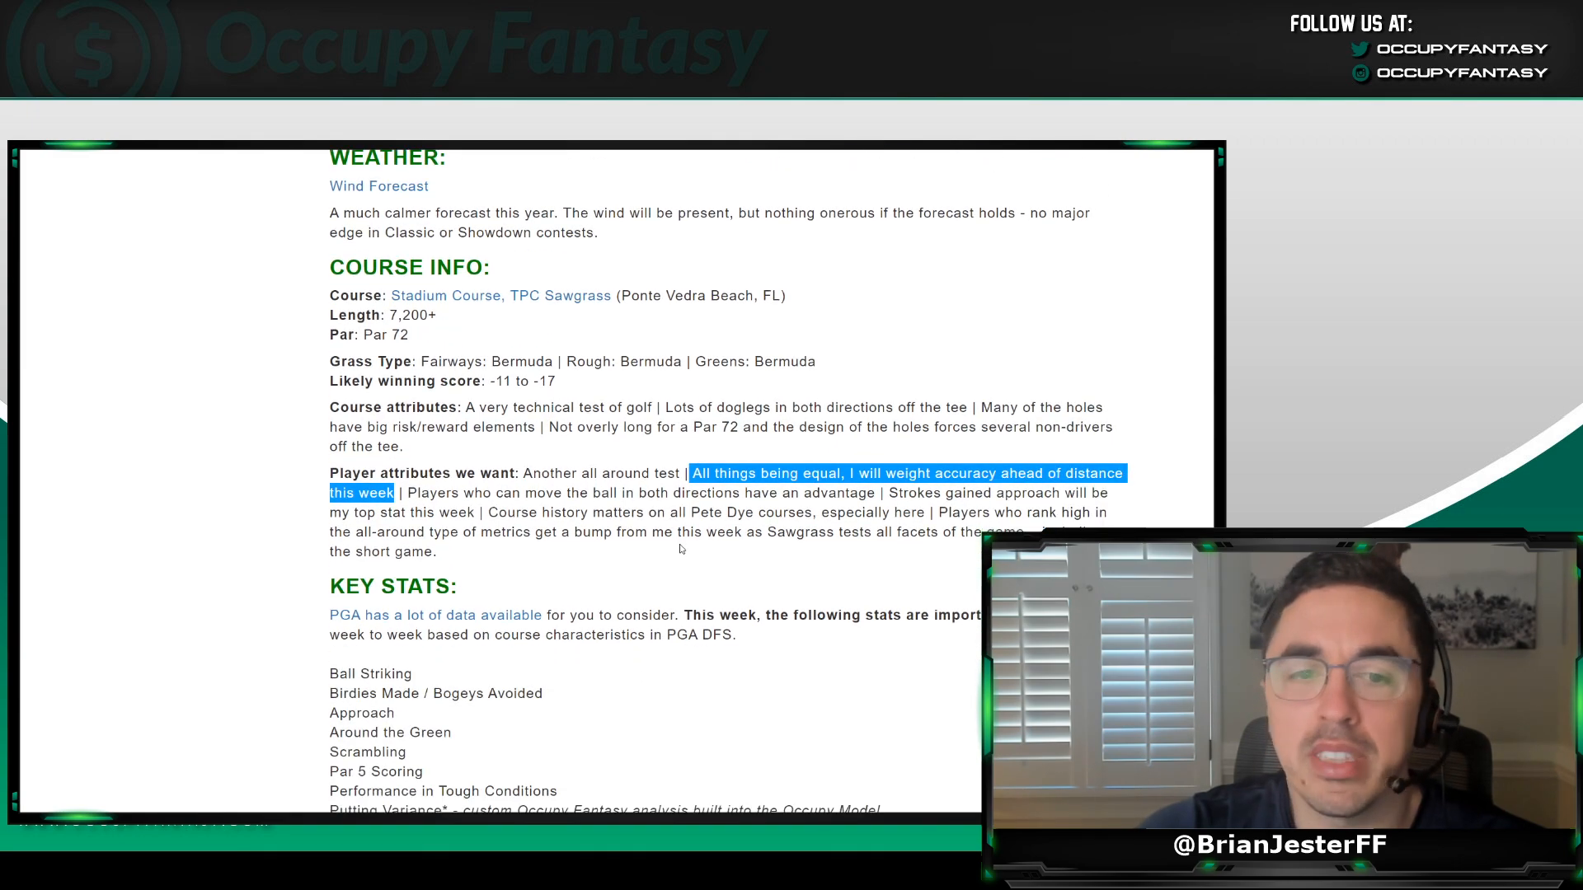
click(685, 531)
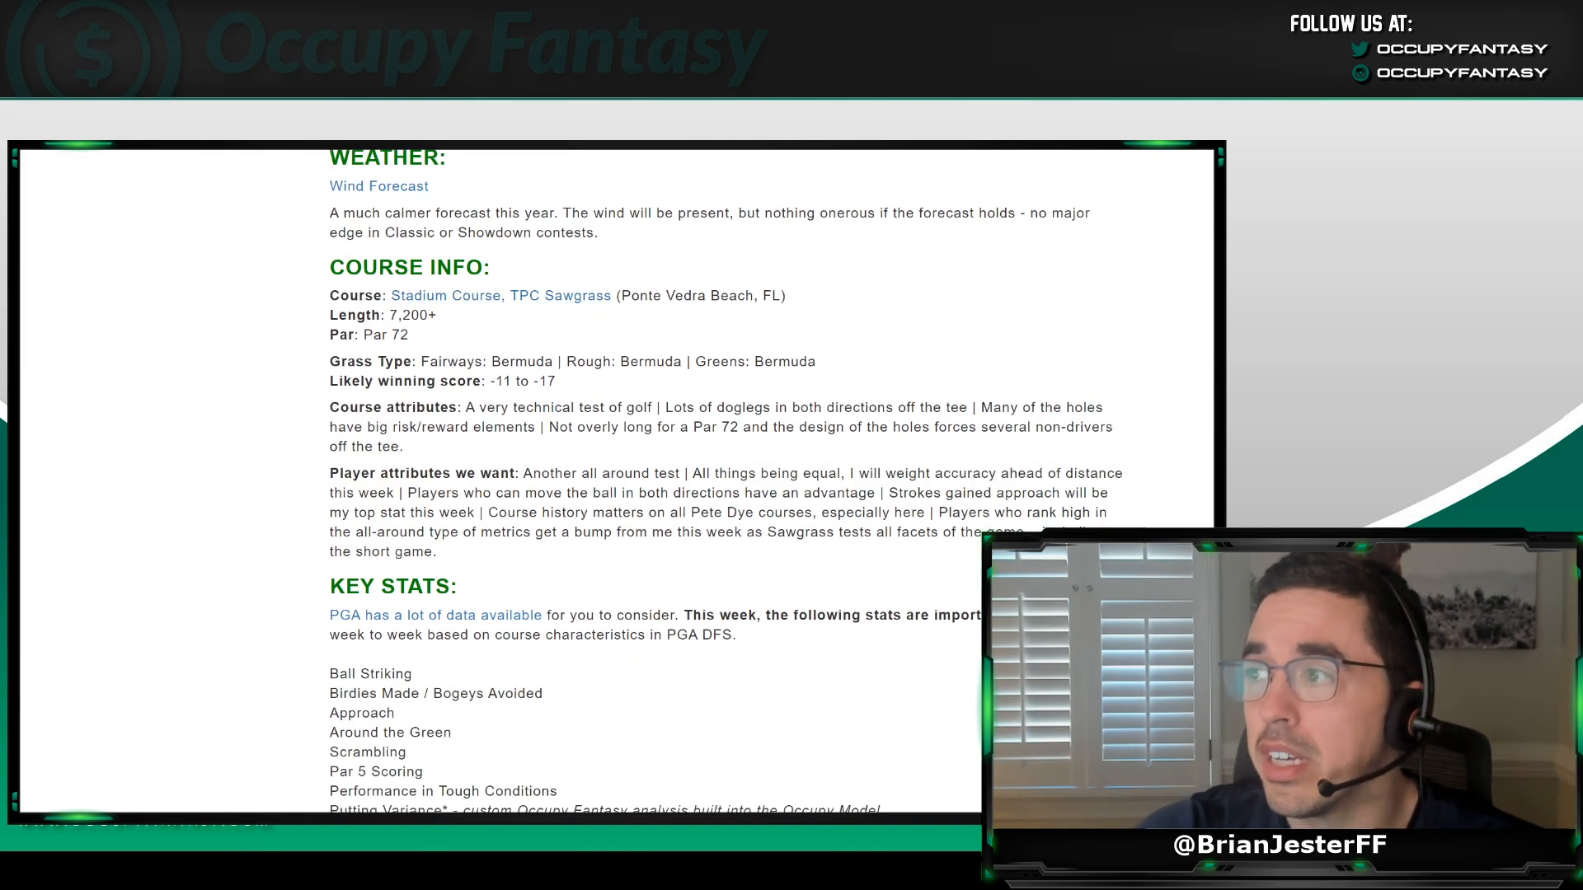
key(ctrl+Tab)
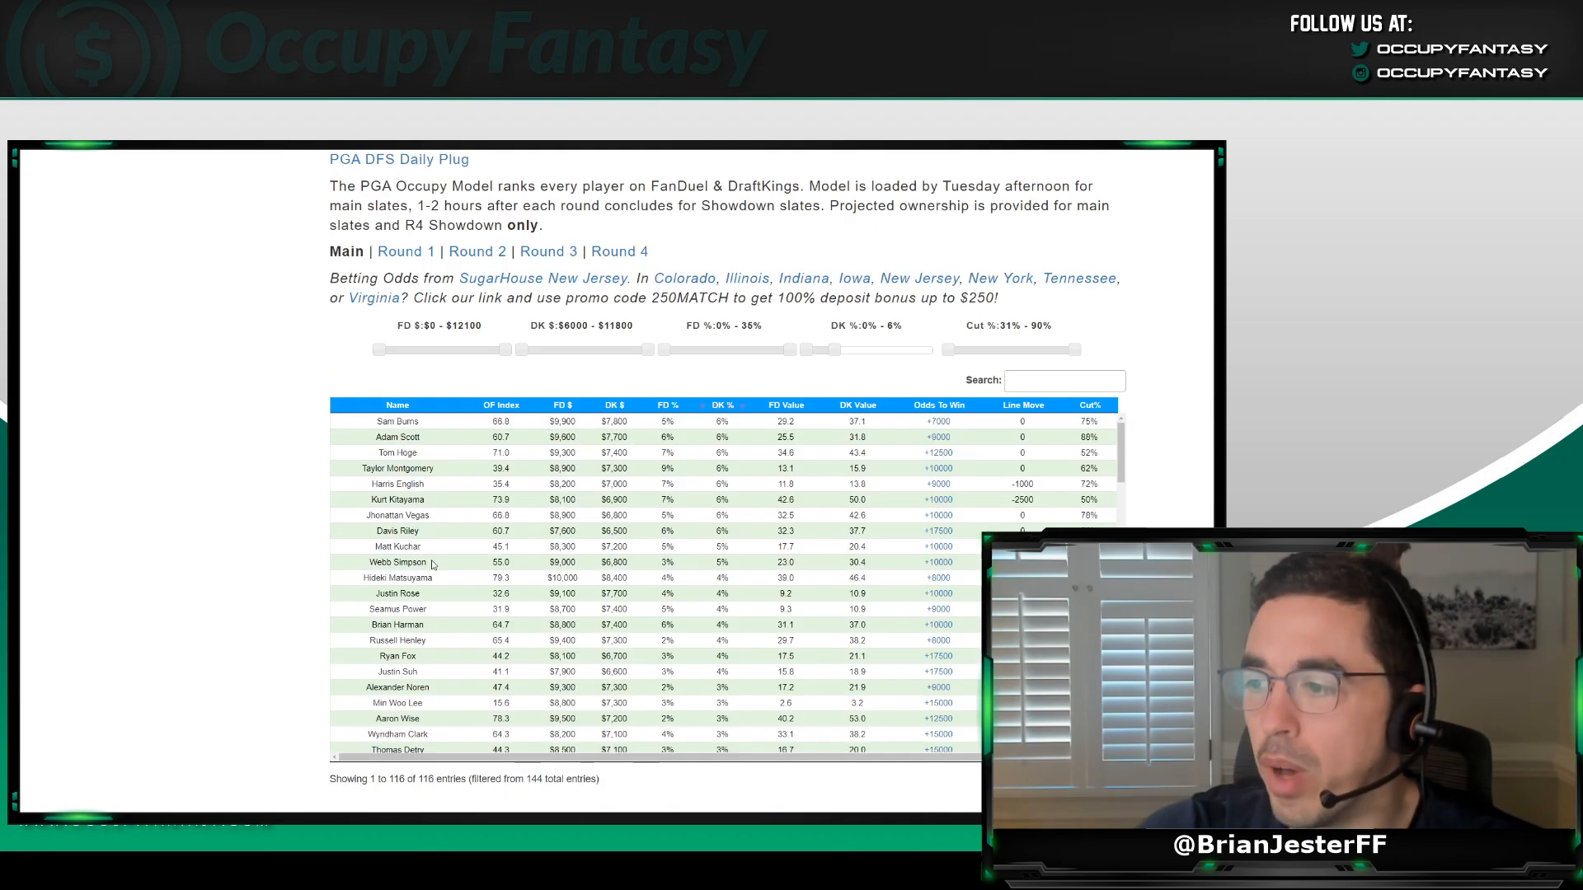
double_click(397, 546)
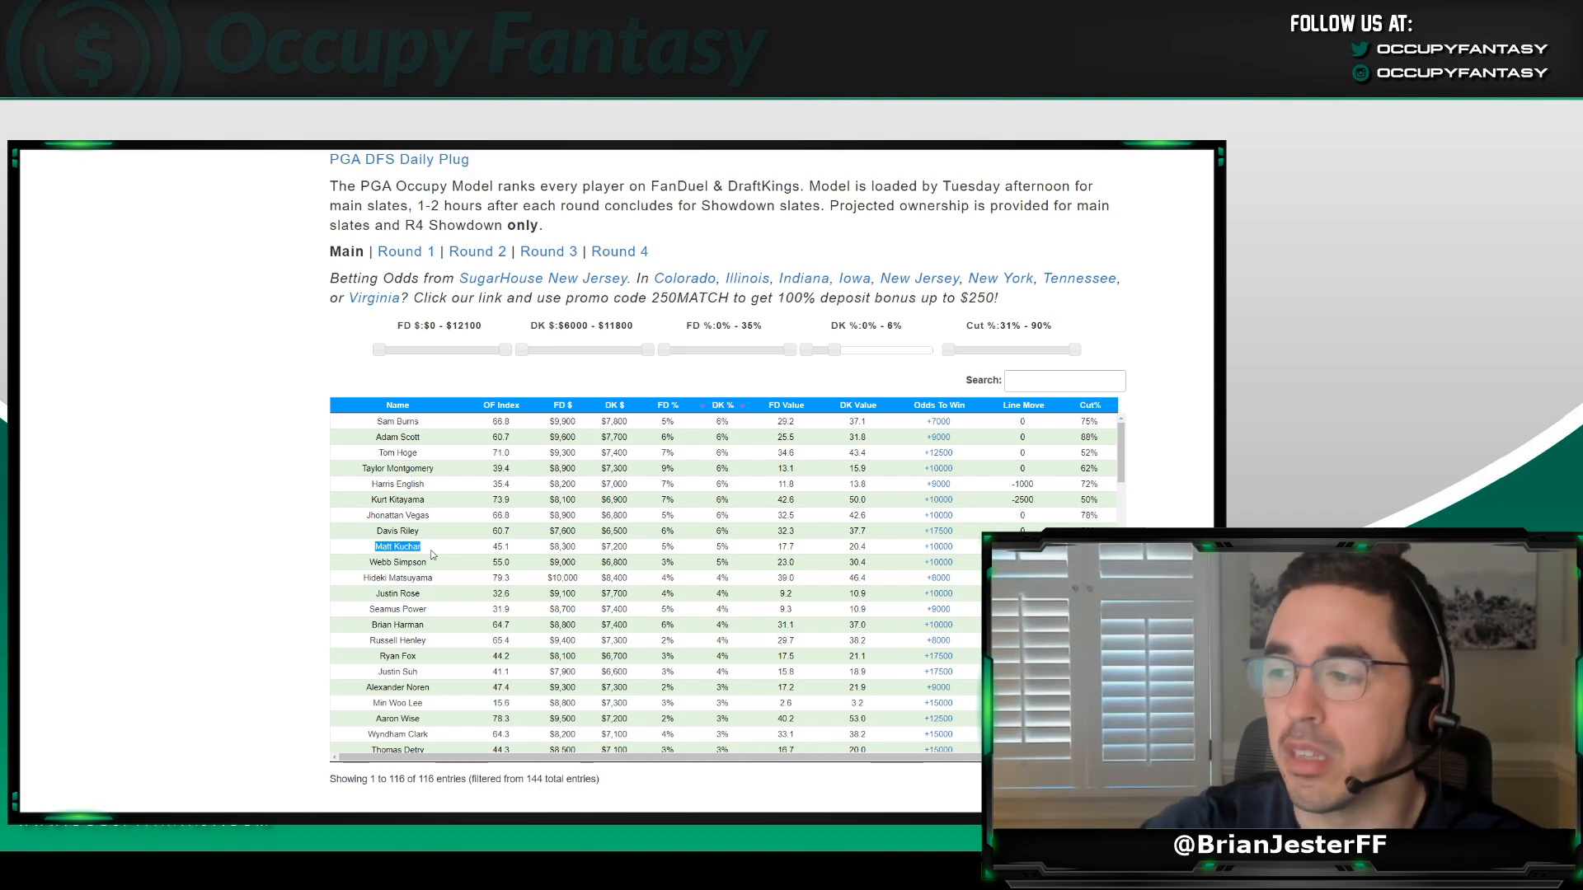
double_click(720, 545)
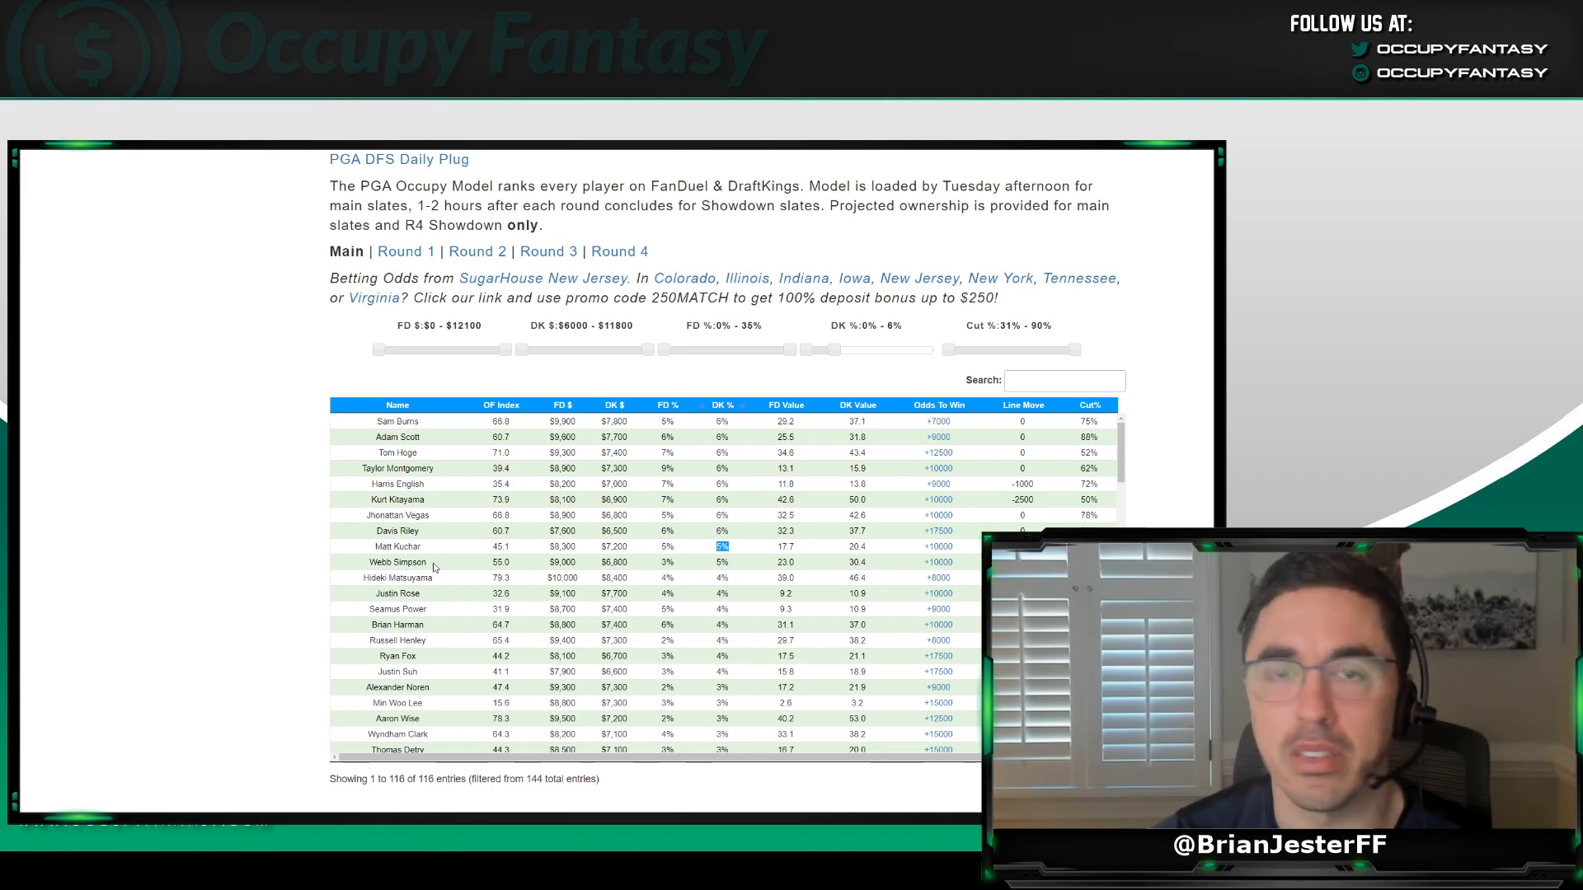
click(434, 567)
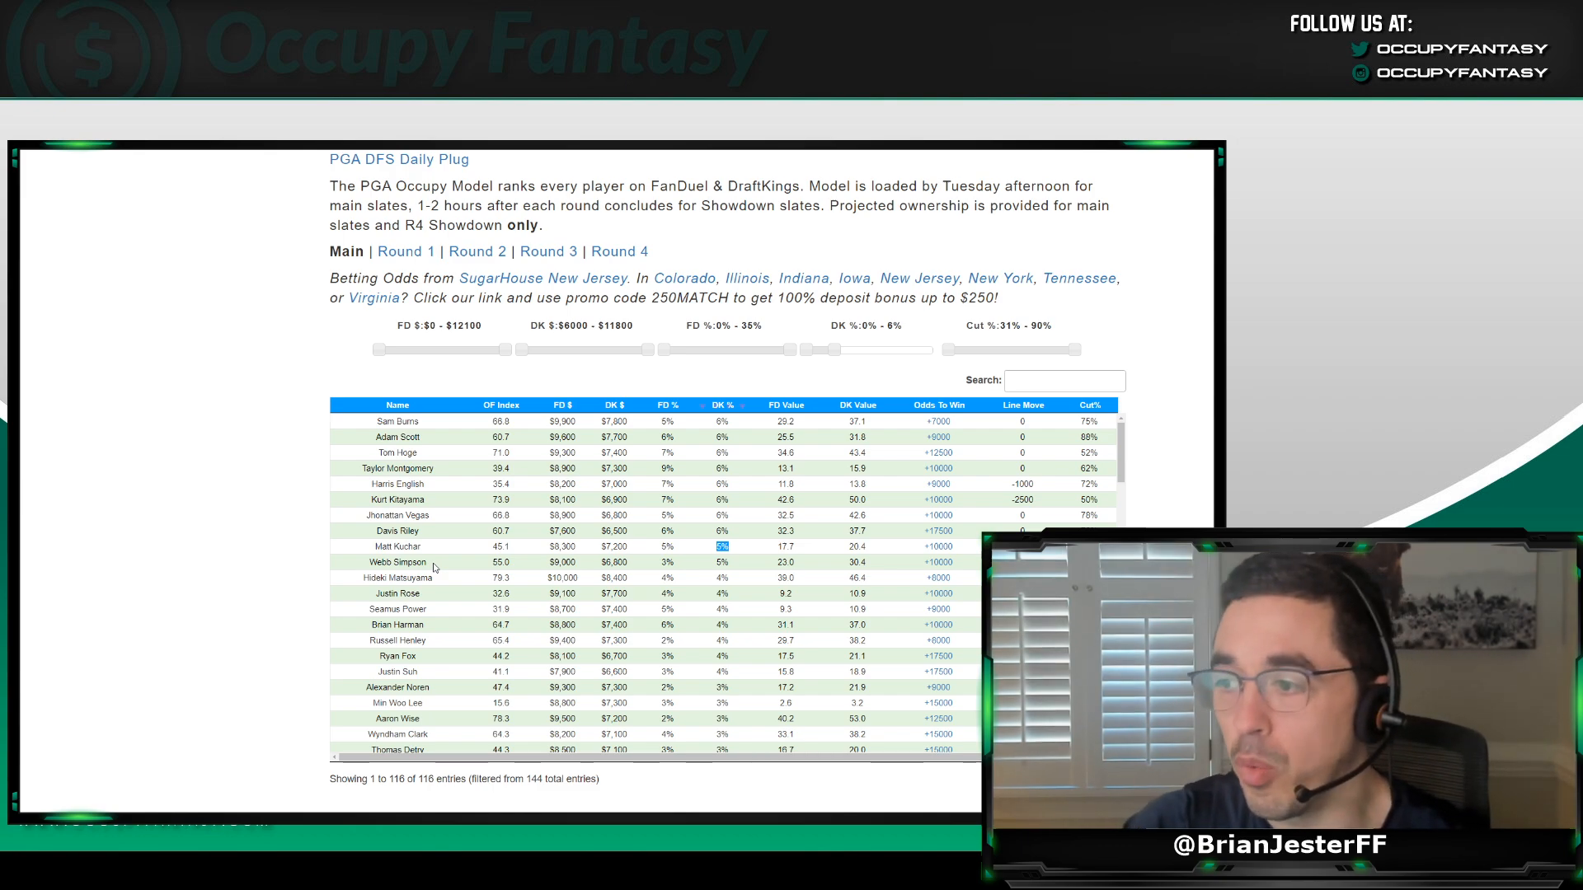
click(396, 561)
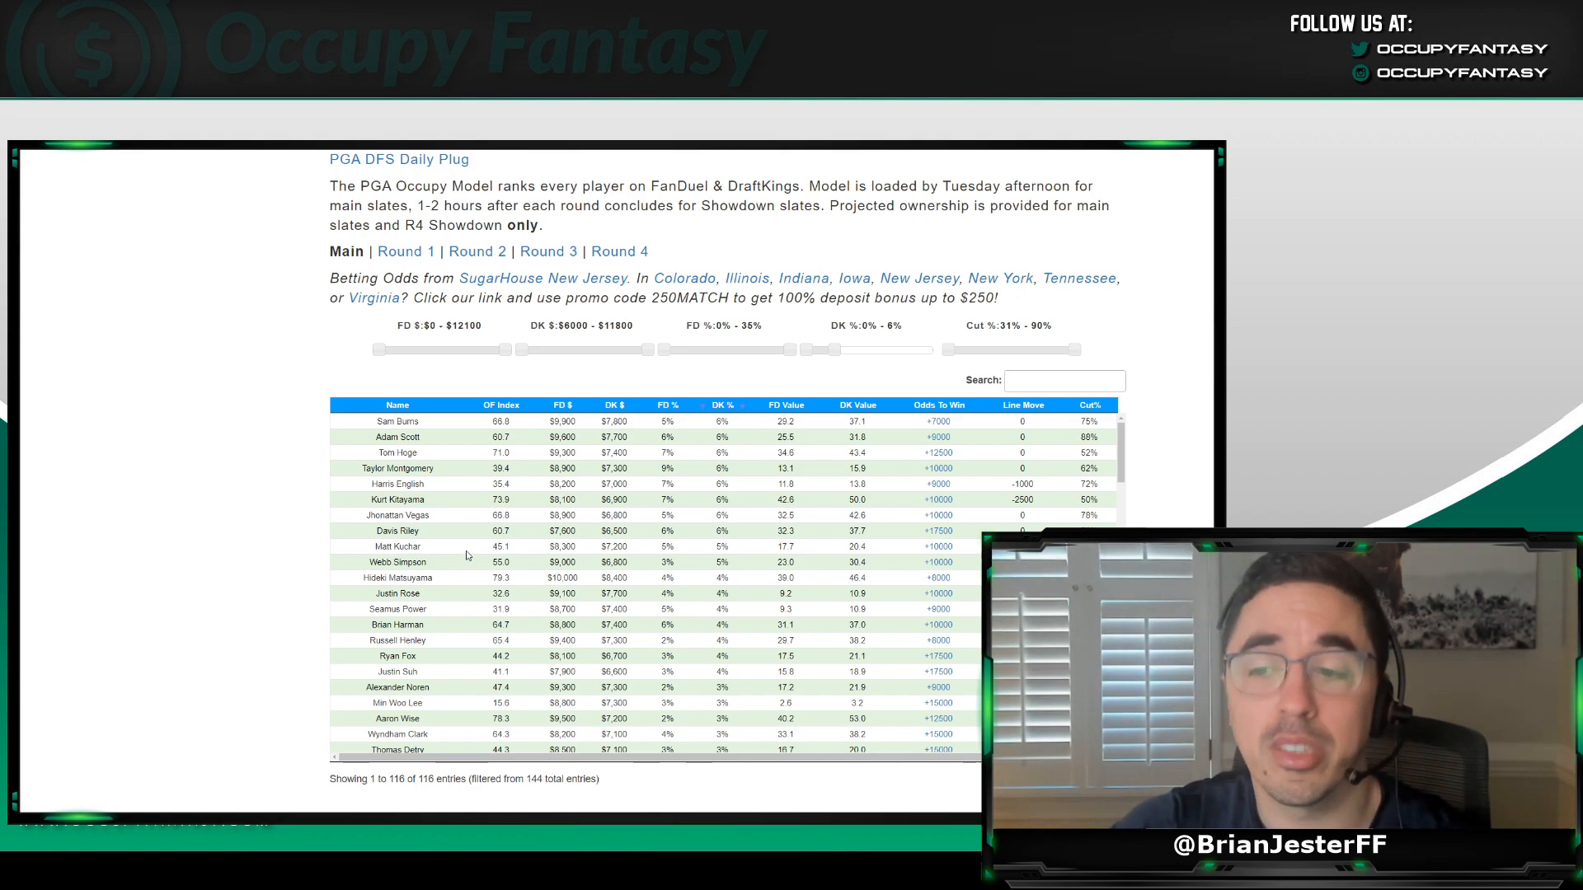
scroll(562, 554, down, 1)
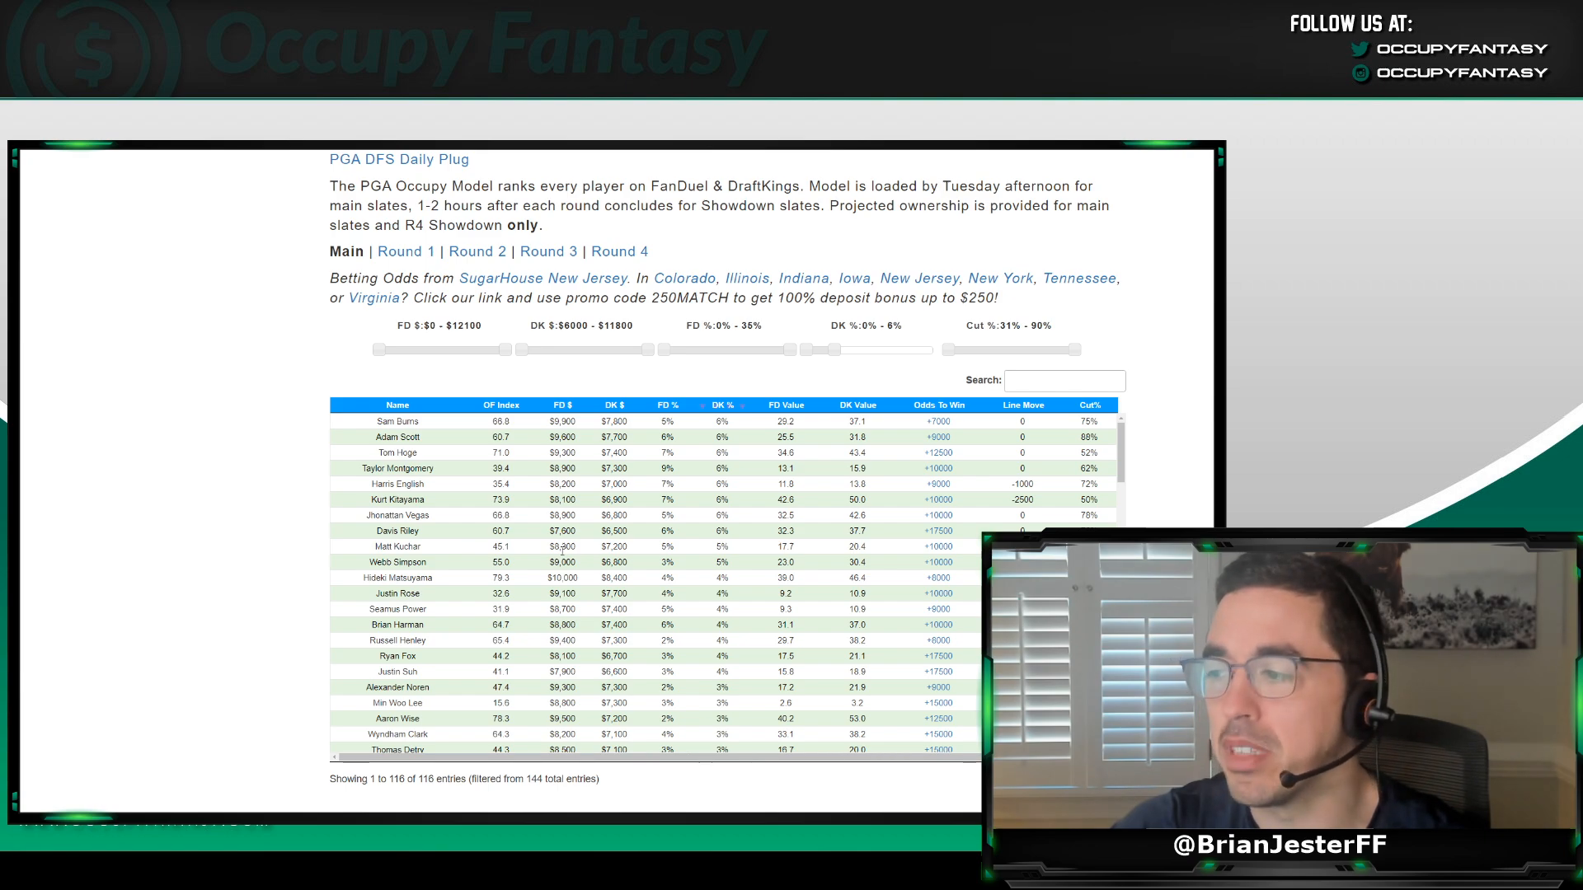
scroll(562, 554, down, 2)
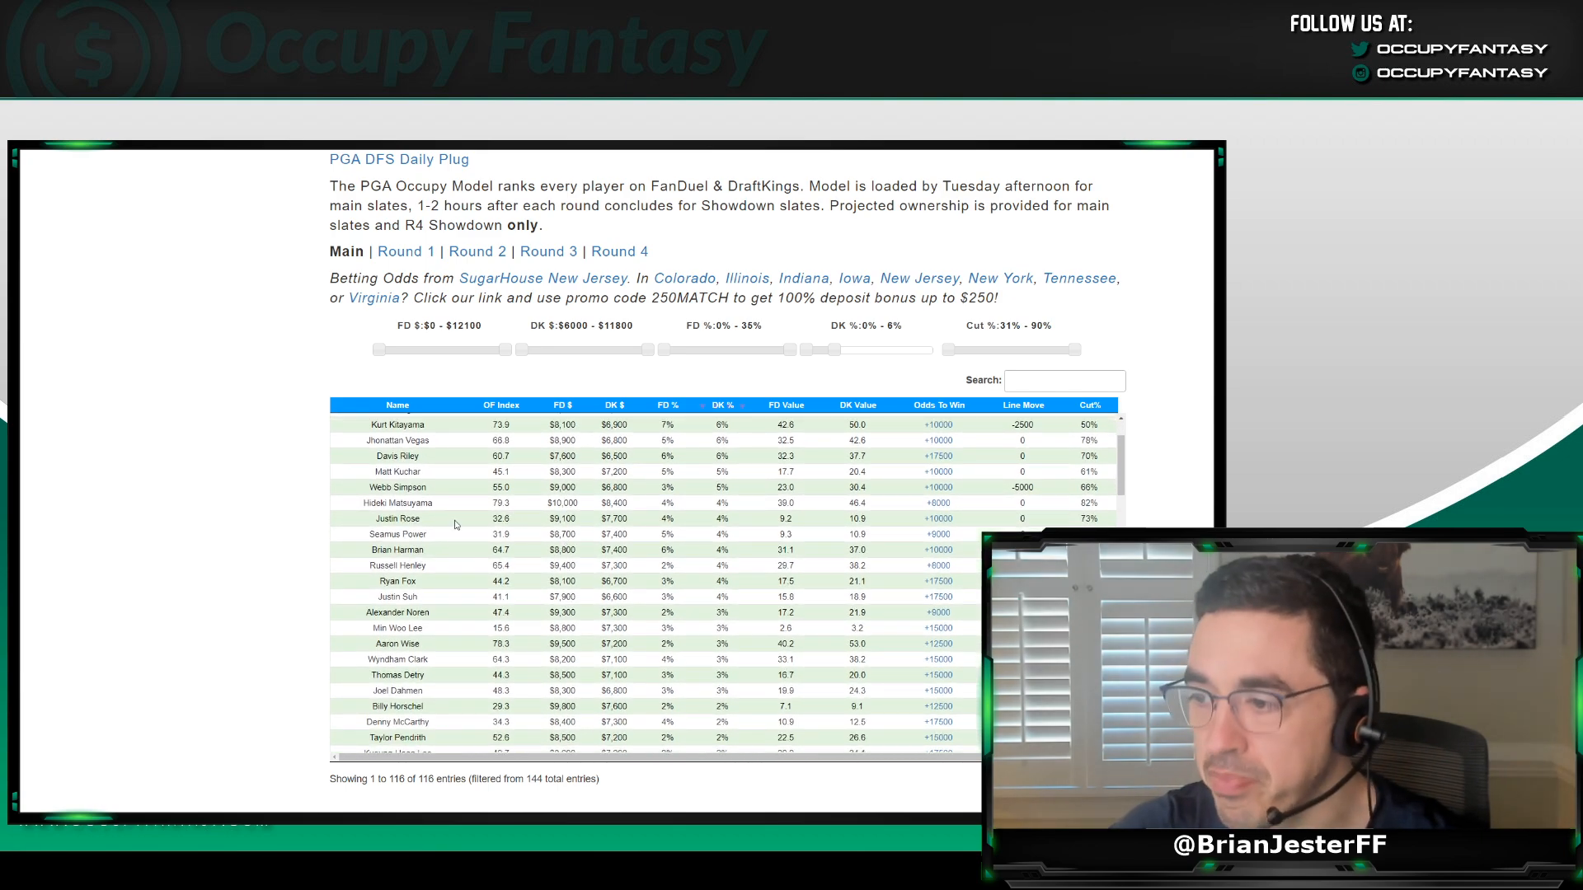
scroll(511, 517, down, 2)
Scroll down to the 2%-owned golfers, marking Justin Suh and Nick Taylor along the way.
drag(421, 561, 385, 563)
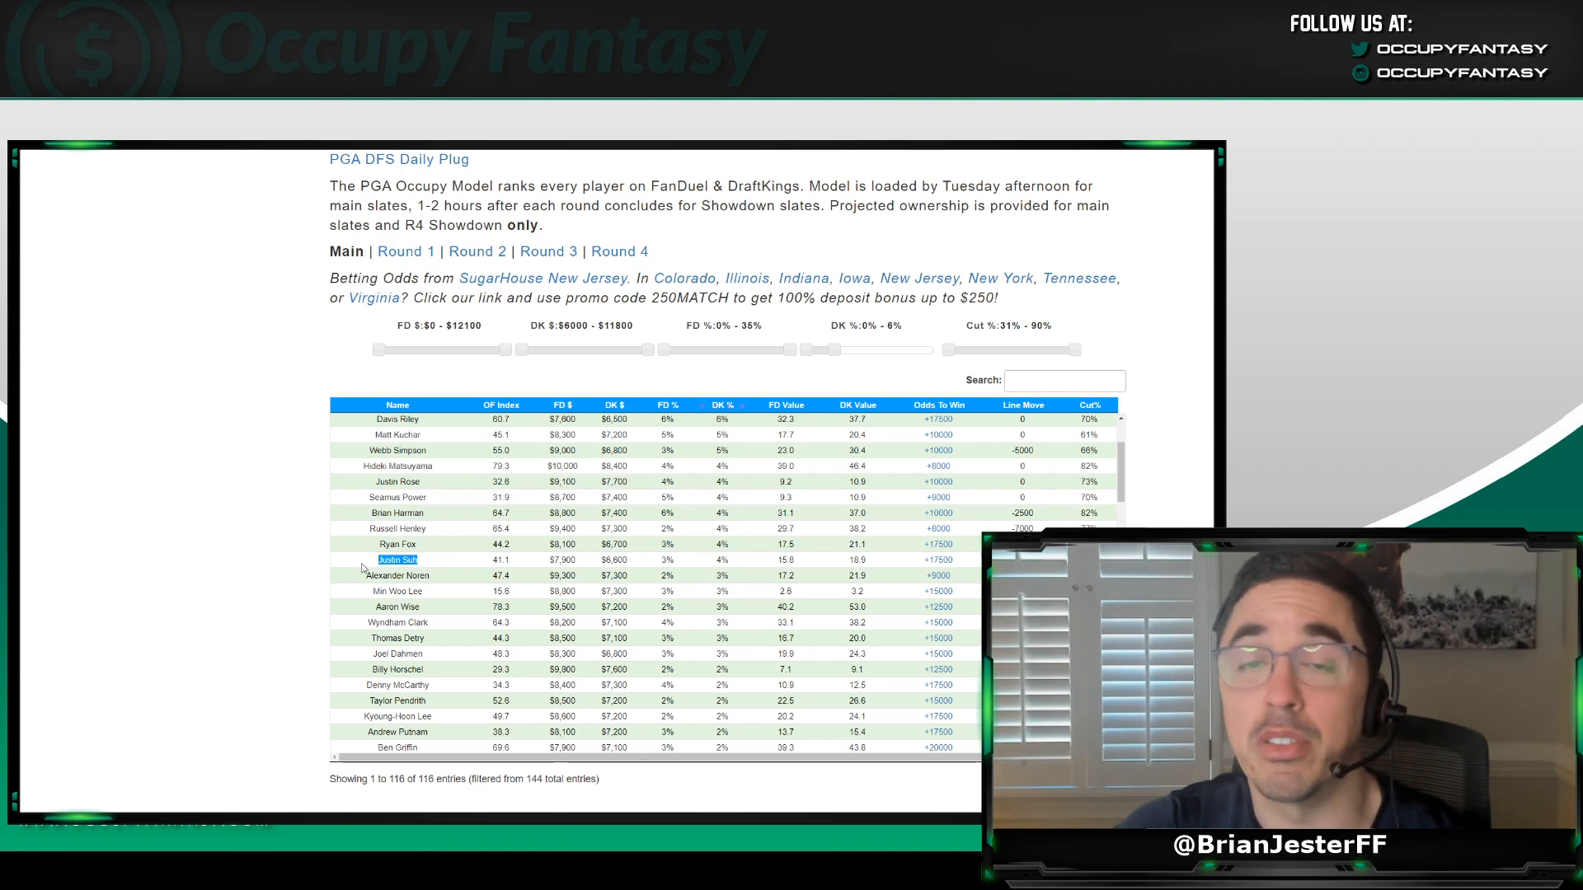
scroll(440, 557, down, 1)
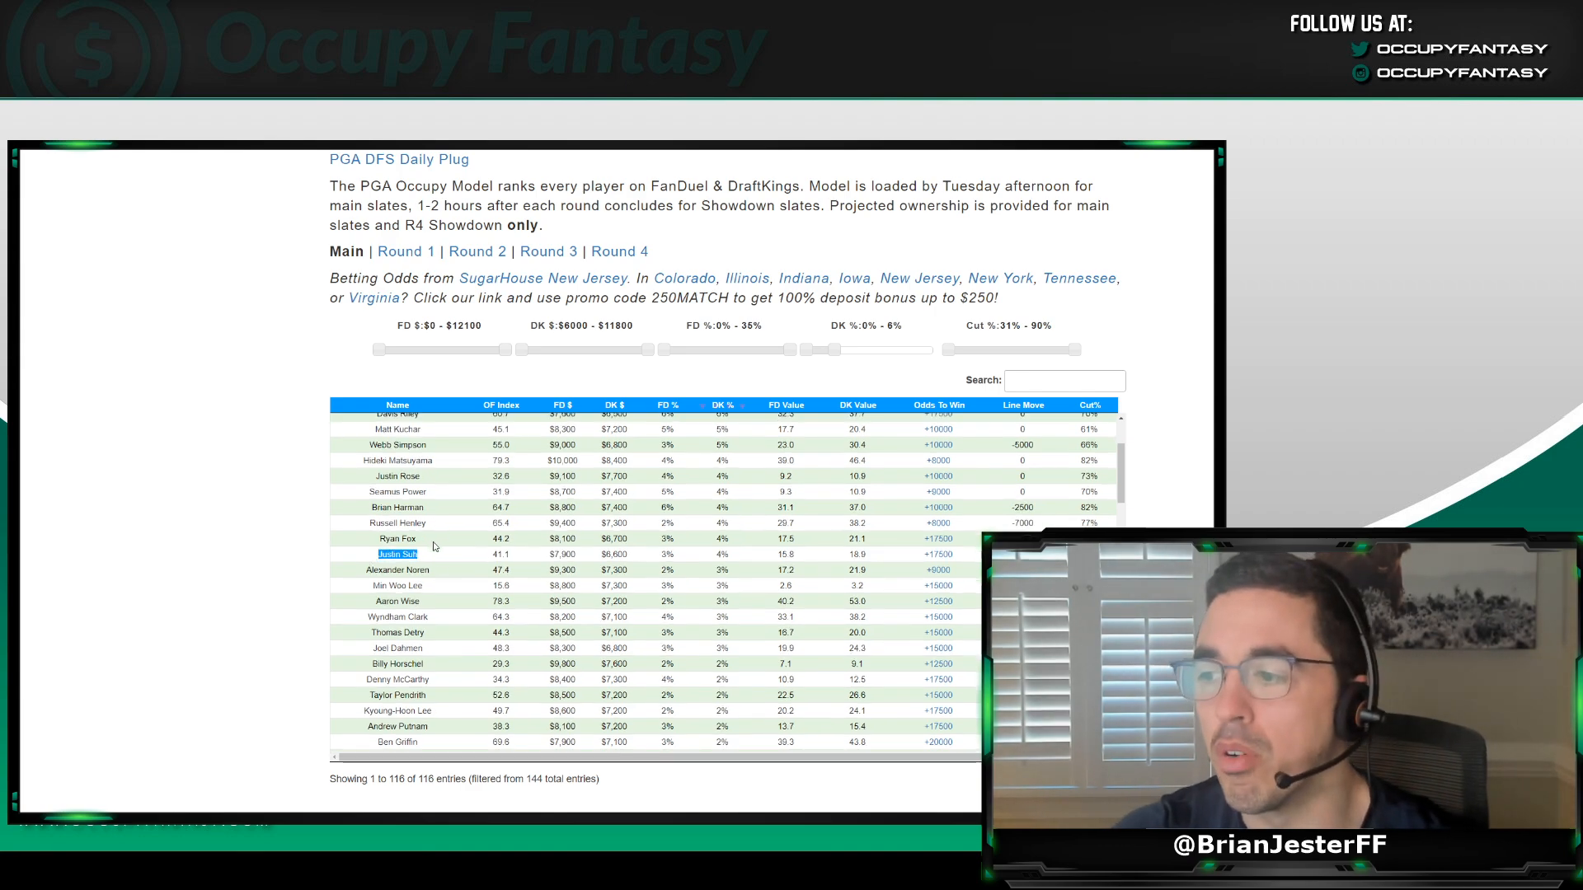
scroll(441, 559, down, 1)
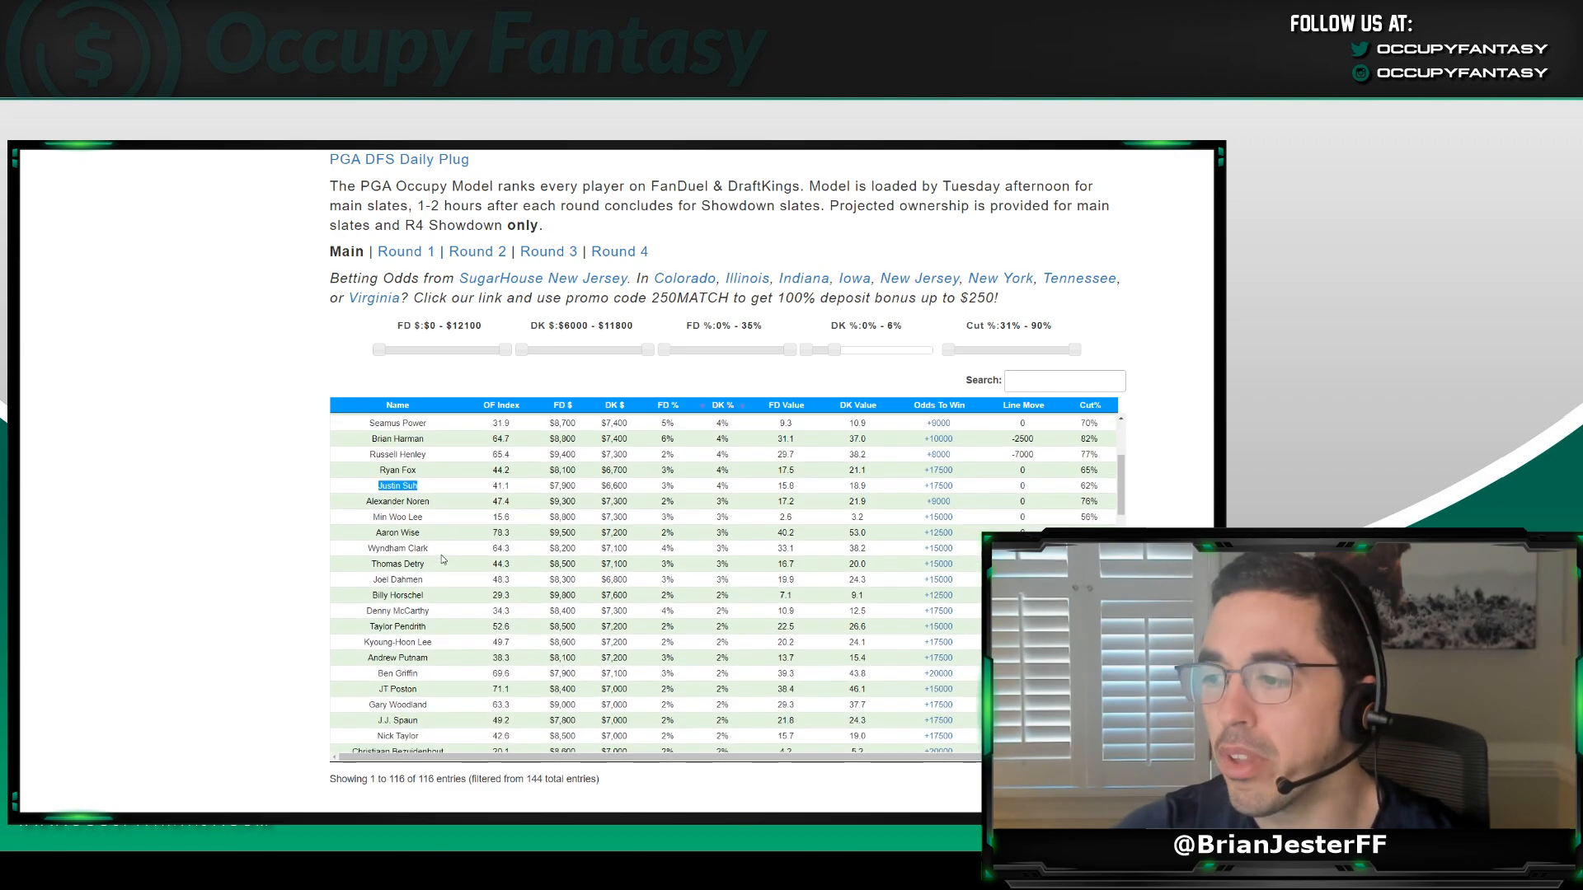
scroll(441, 558, down, 1)
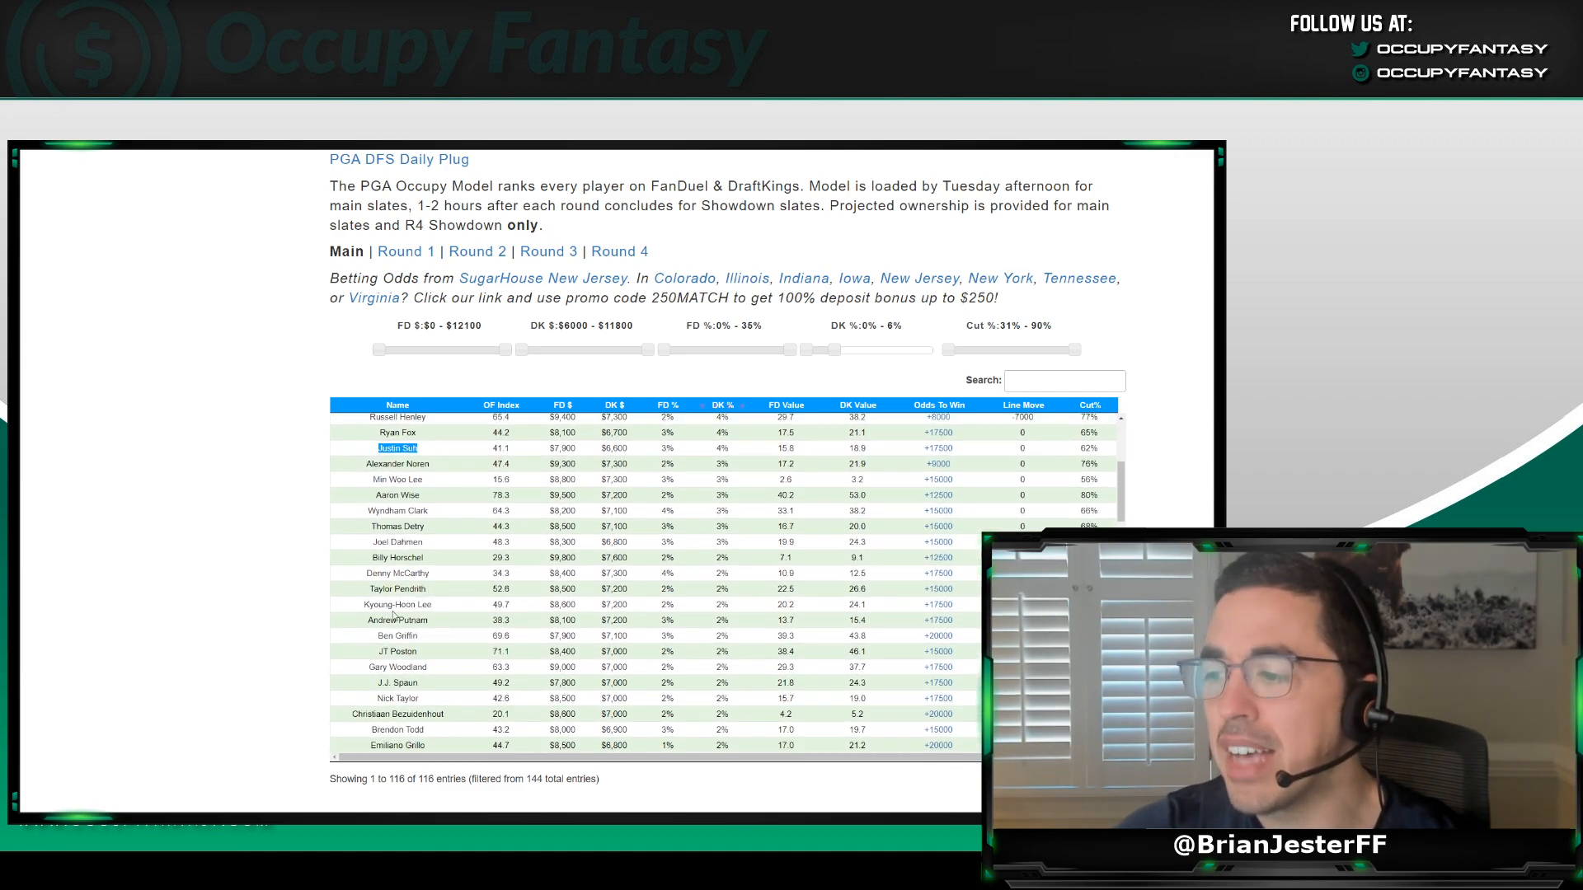
double_click(397, 699)
scroll(427, 699, down, 2)
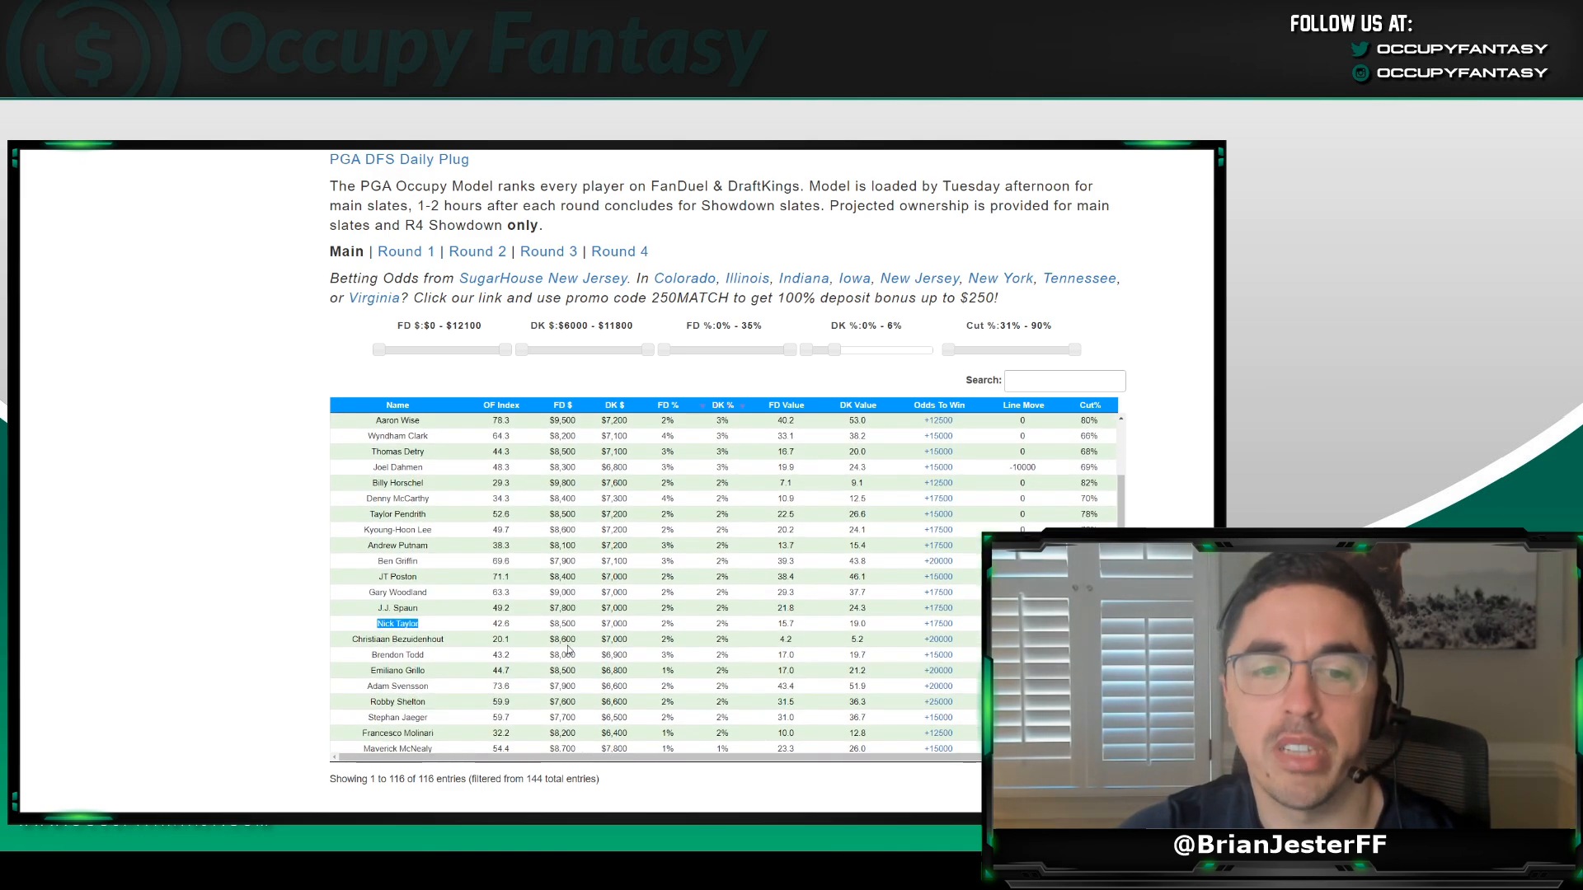